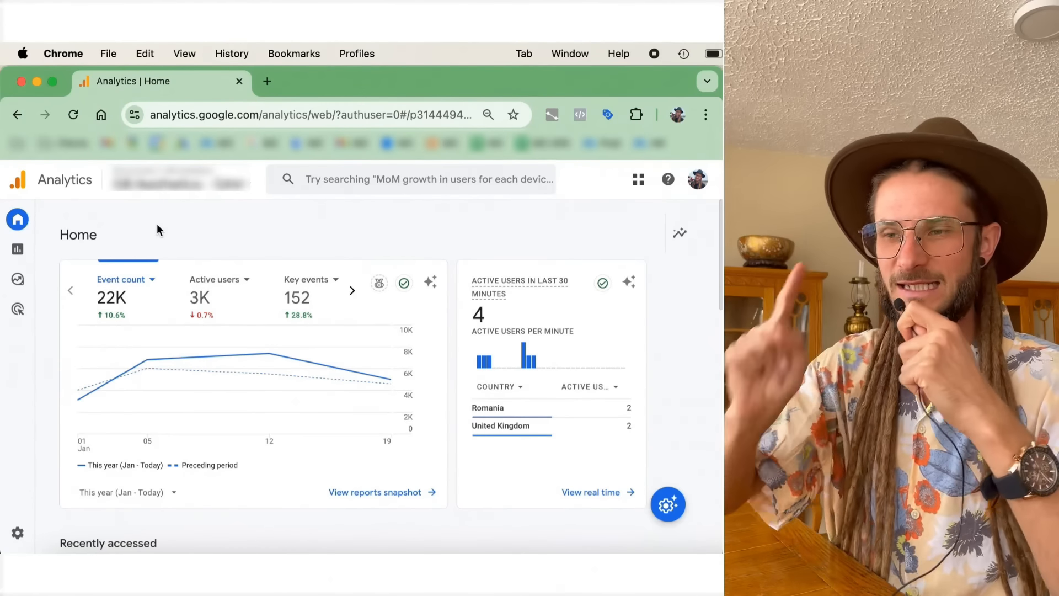
Open the property's data streams from the Admin settings.
{"action": "mouse_move", "coordinate": [24, 484]}
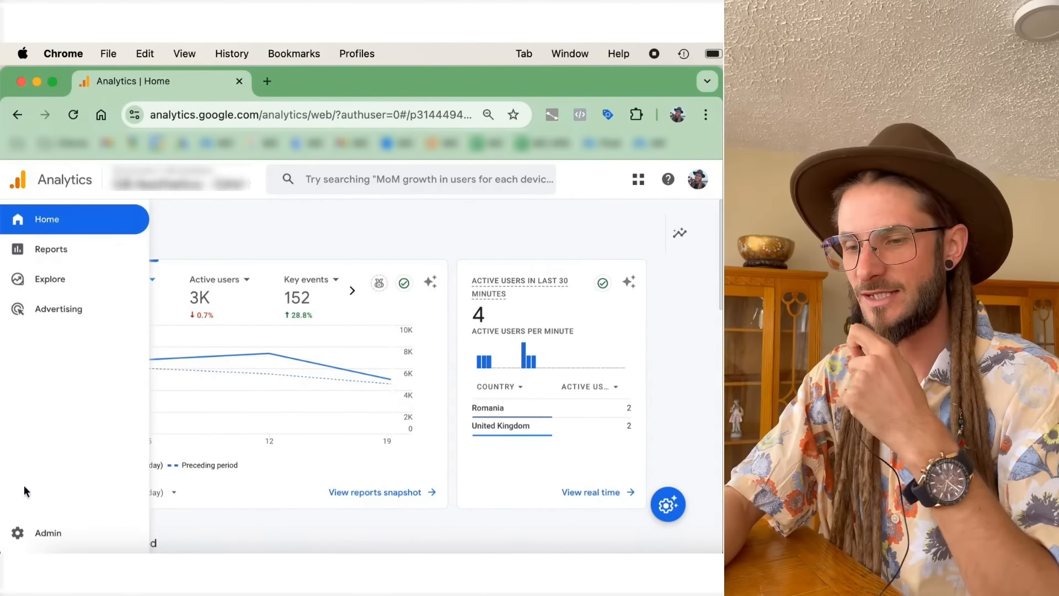
{"action": "left_click", "coordinate": [69, 527]}
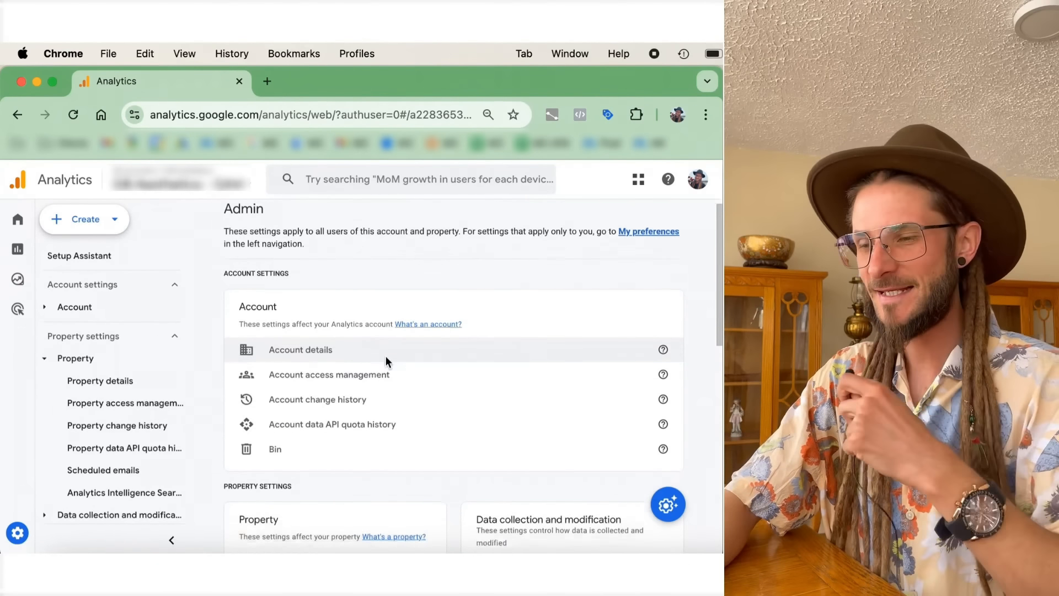
{"action": "scroll", "coordinate": [385, 359], "scroll_direction": "down", "scroll_amount": 5}
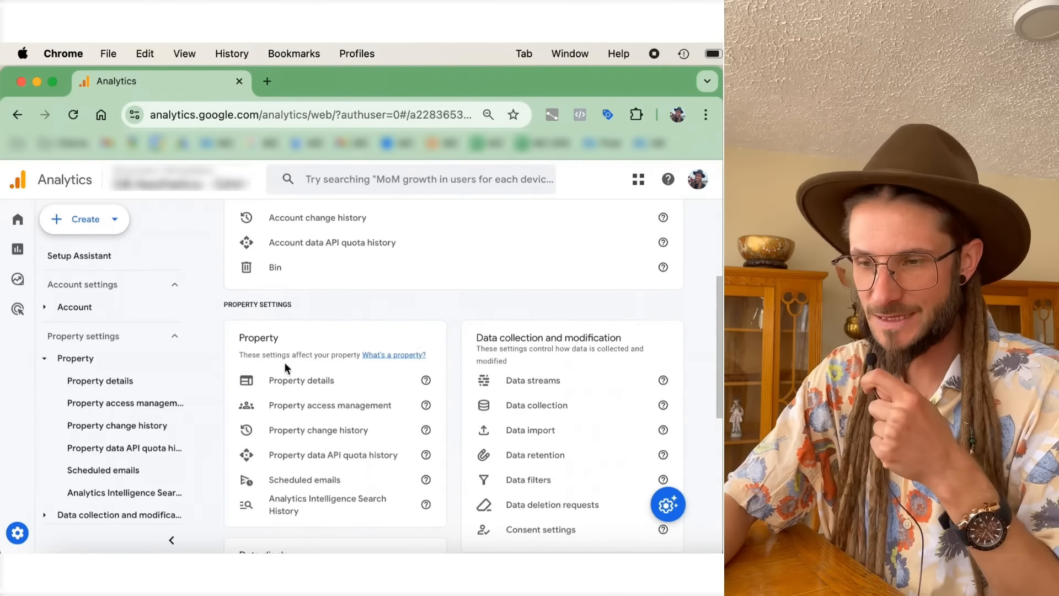
{"action": "scroll", "coordinate": [231, 355], "scroll_direction": "up", "scroll_amount": 5}
{"action": "scroll", "coordinate": [111, 276], "scroll_direction": "up", "scroll_amount": 2}
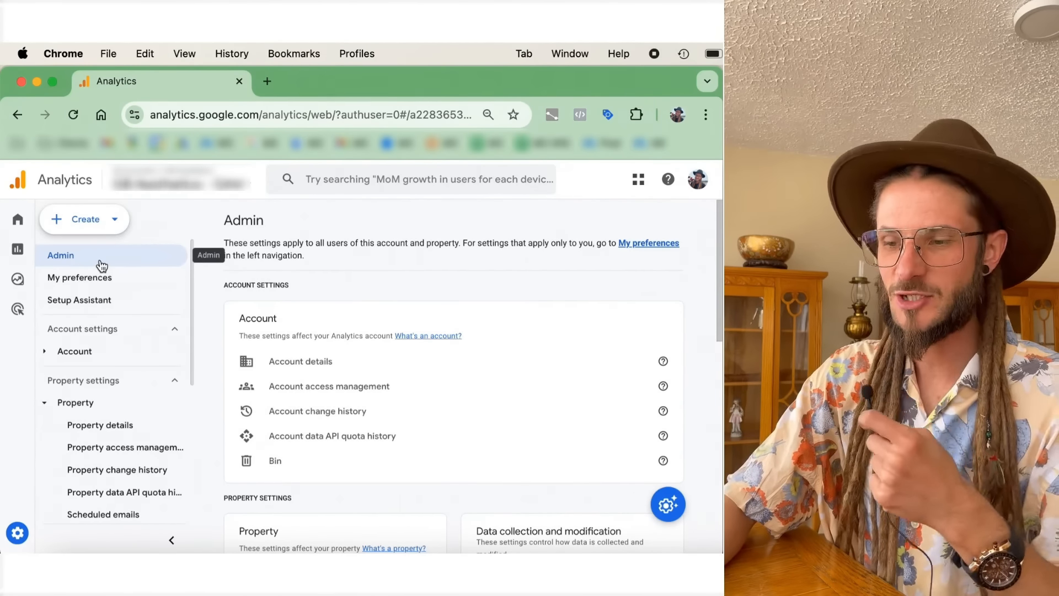
{"action": "scroll", "coordinate": [353, 318], "scroll_direction": "down", "scroll_amount": 4}
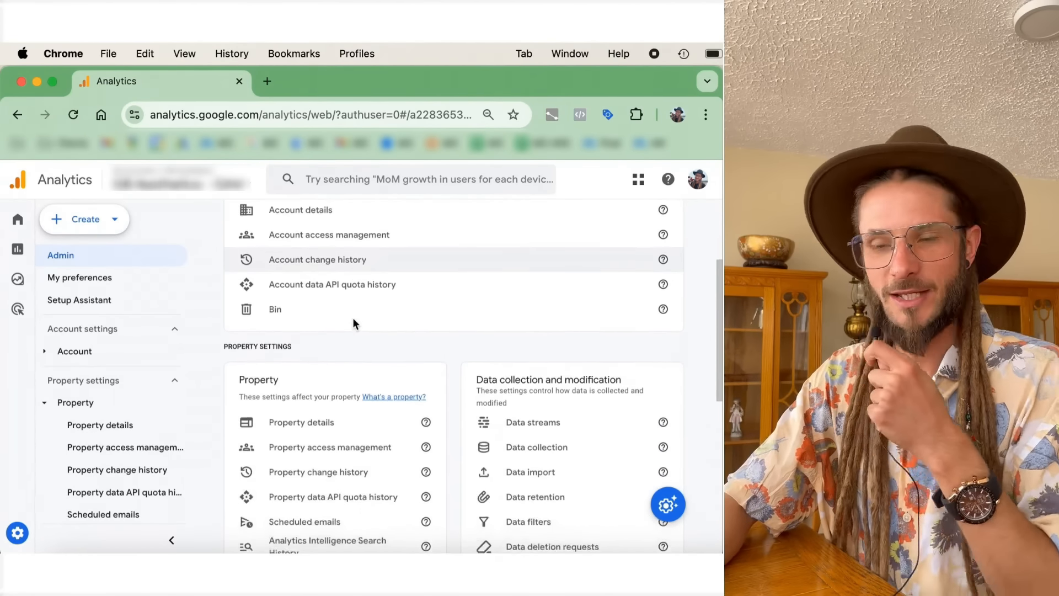
{"action": "scroll", "coordinate": [354, 320], "scroll_direction": "down", "scroll_amount": 1}
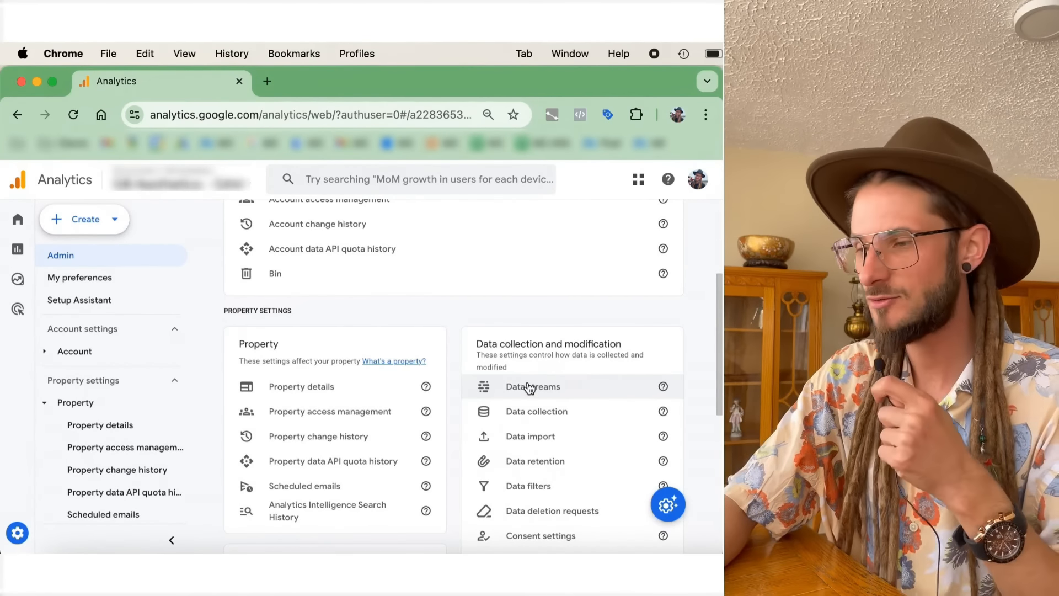
{"action": "left_click", "coordinate": [529, 387]}
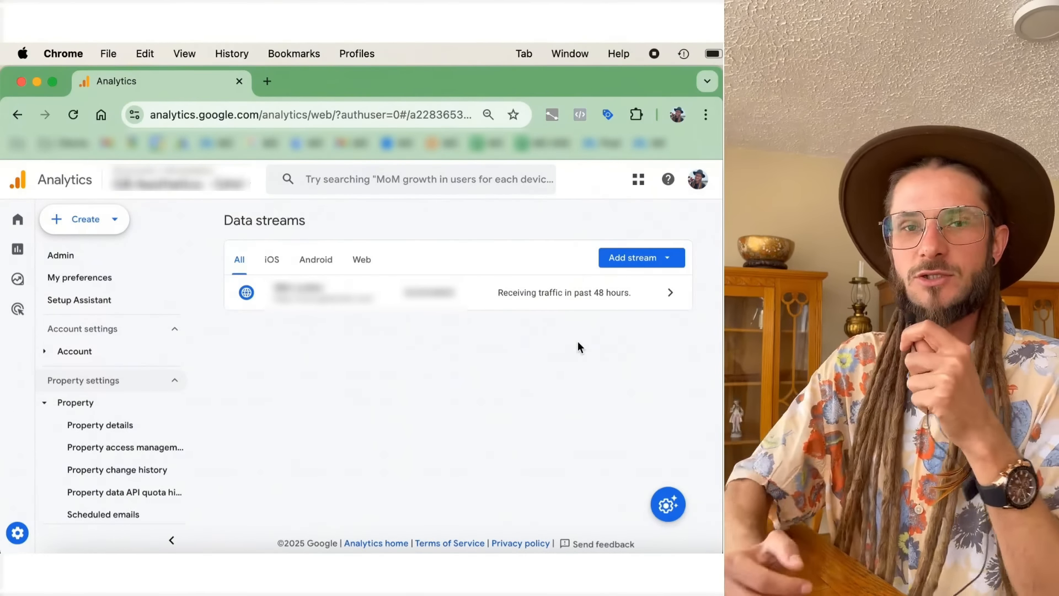
Start setting up a new web data stream and close the form without creating it.
{"action": "left_click", "coordinate": [645, 257]}
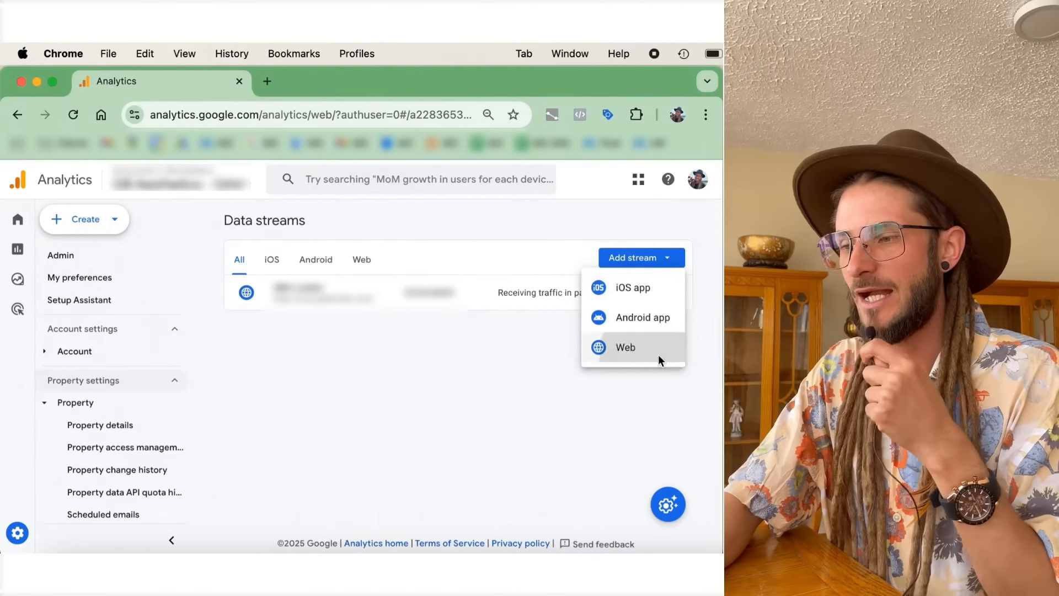
{"action": "left_click", "coordinate": [660, 360]}
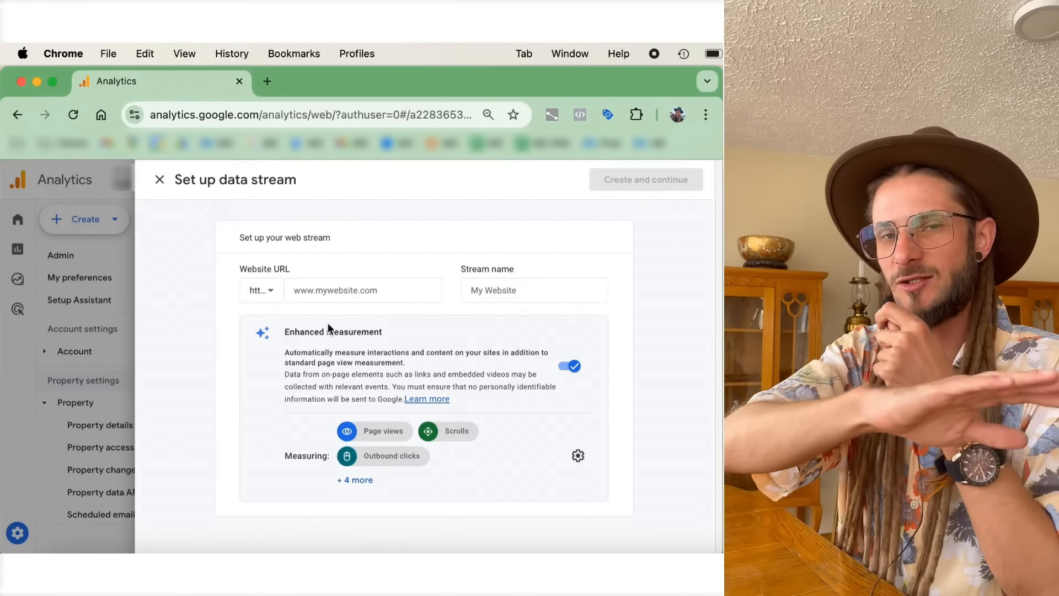
{"action": "left_click", "coordinate": [363, 300]}
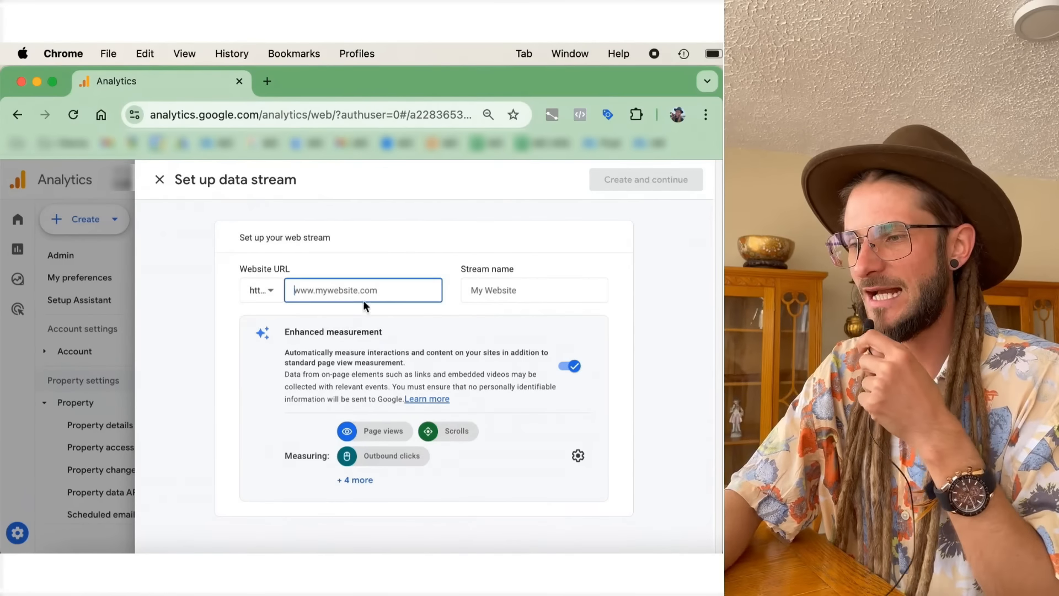
{"action": "left_click", "coordinate": [159, 179]}
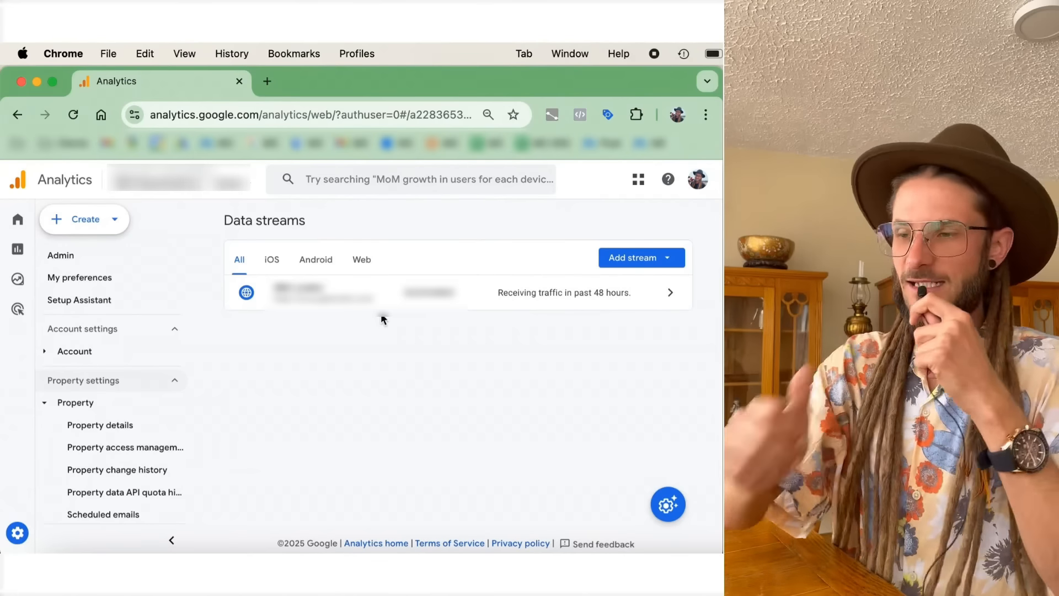
Open the existing web stream's details and examine its stream, events and Google tag sections, including the tag's data flow status.
{"action": "left_click", "coordinate": [415, 303]}
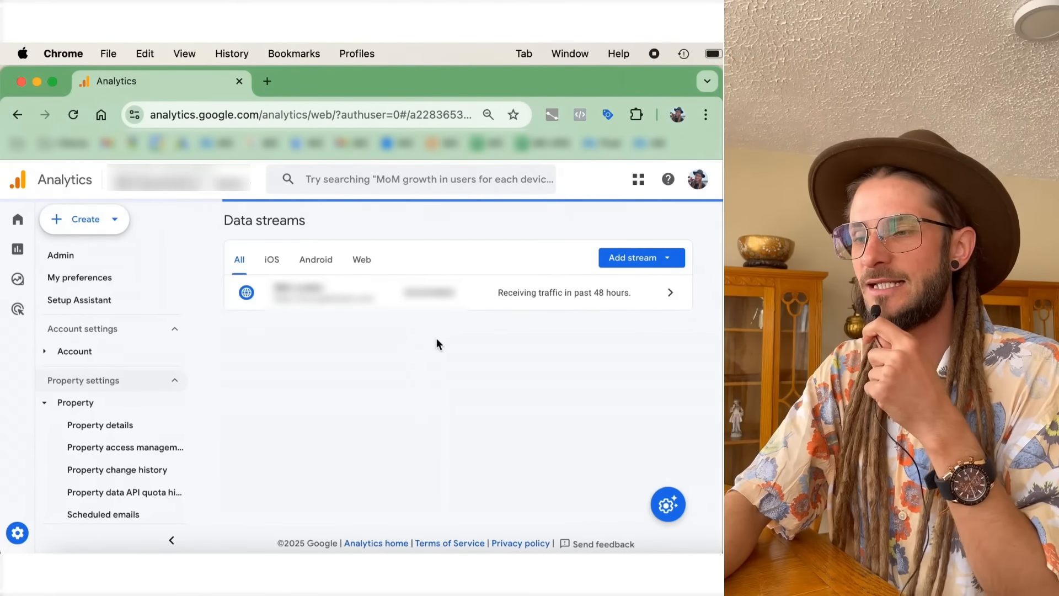
{"action": "scroll", "coordinate": [434, 344], "scroll_direction": "down", "scroll_amount": 2}
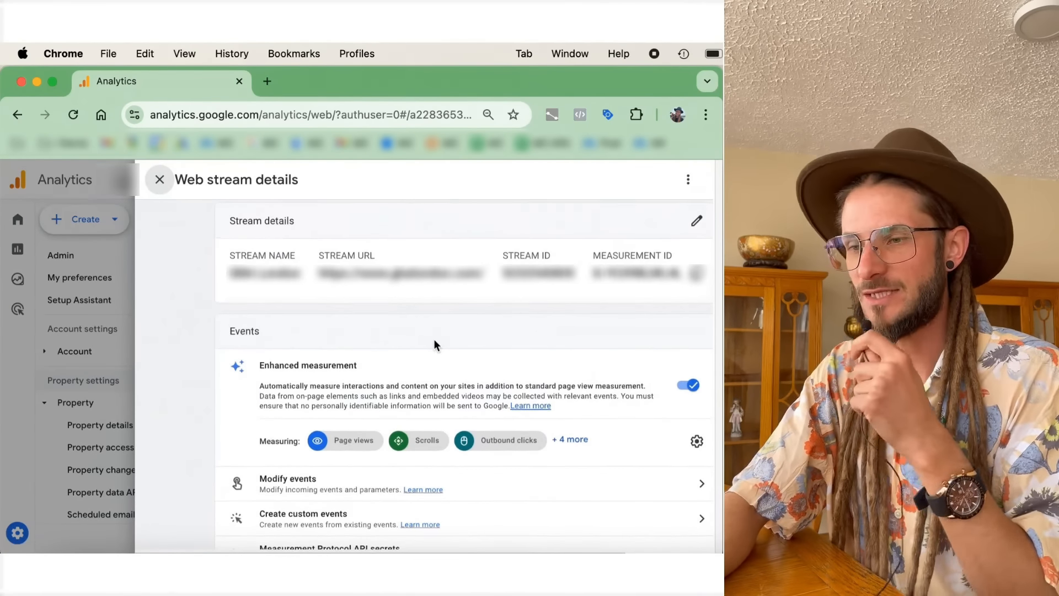
{"action": "scroll", "coordinate": [434, 345], "scroll_direction": "up", "scroll_amount": 1}
{"action": "scroll", "coordinate": [434, 345], "scroll_direction": "down", "scroll_amount": 5}
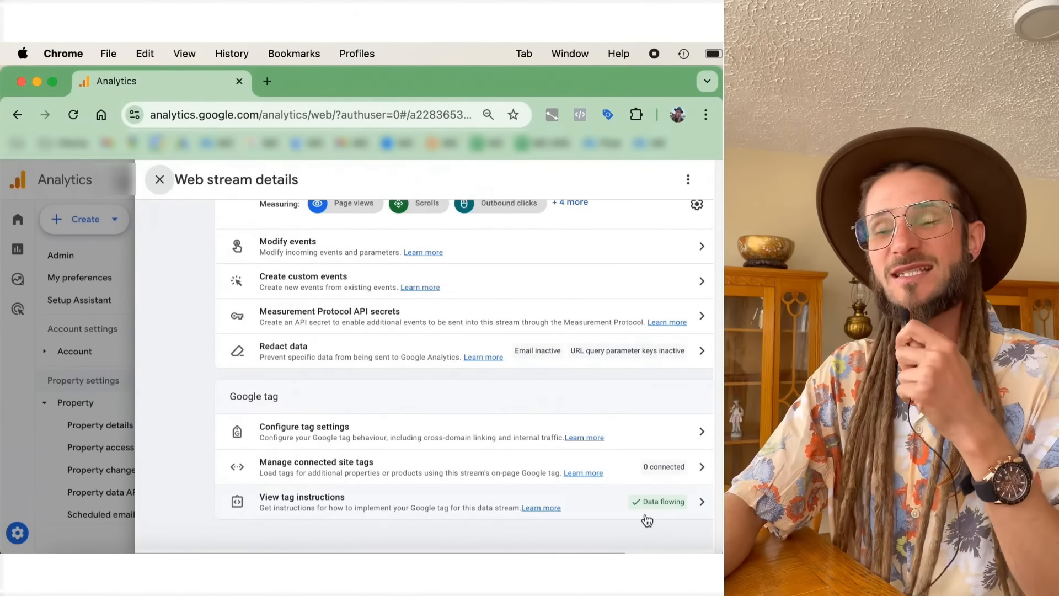
{"action": "scroll", "coordinate": [647, 520], "scroll_direction": "up", "scroll_amount": 1}
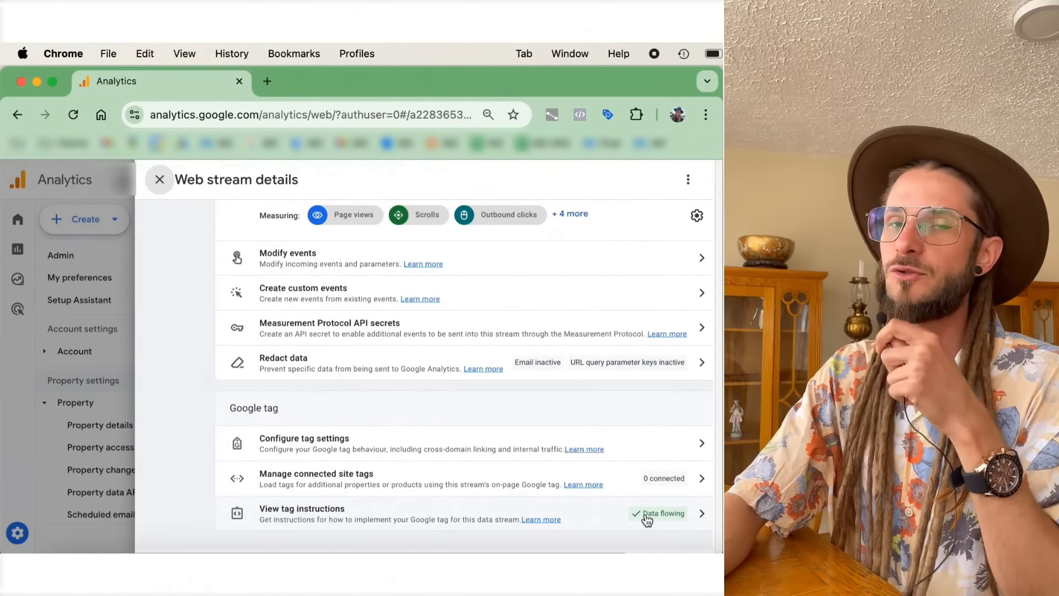
{"action": "scroll", "coordinate": [647, 520], "scroll_direction": "down", "scroll_amount": 1}
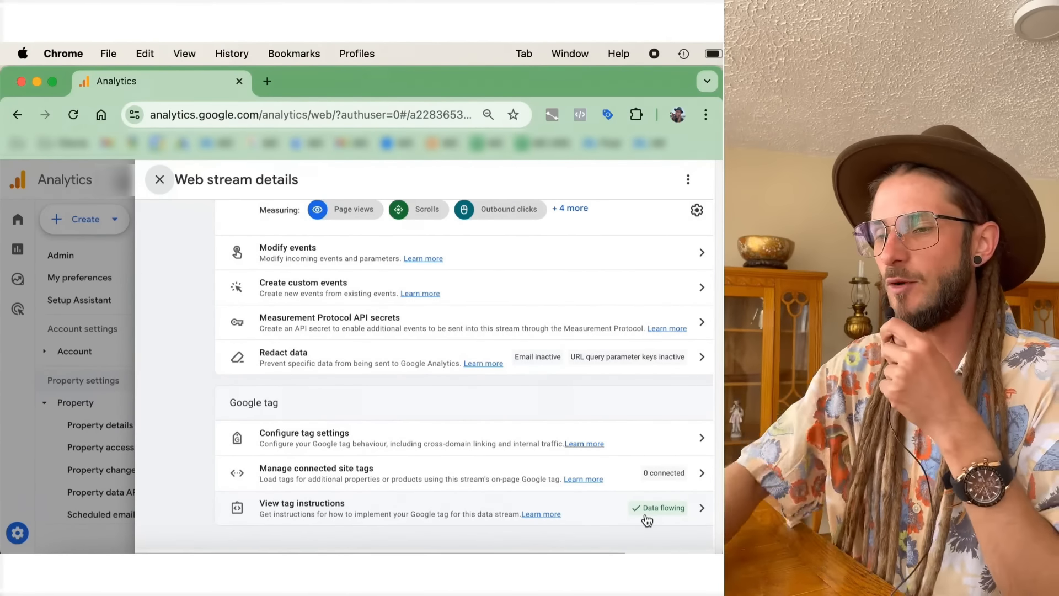
{"action": "scroll", "coordinate": [647, 520], "scroll_direction": "up", "scroll_amount": 5}
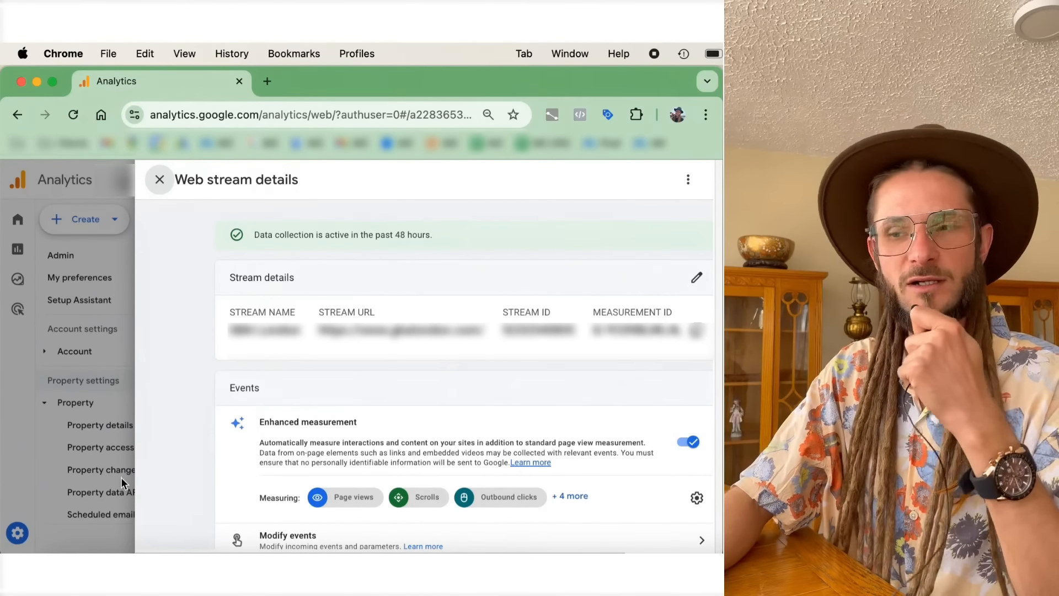
Leave the stream details and open the Google Ads links under the property's product links in Admin.
{"action": "left_click", "coordinate": [8, 372]}
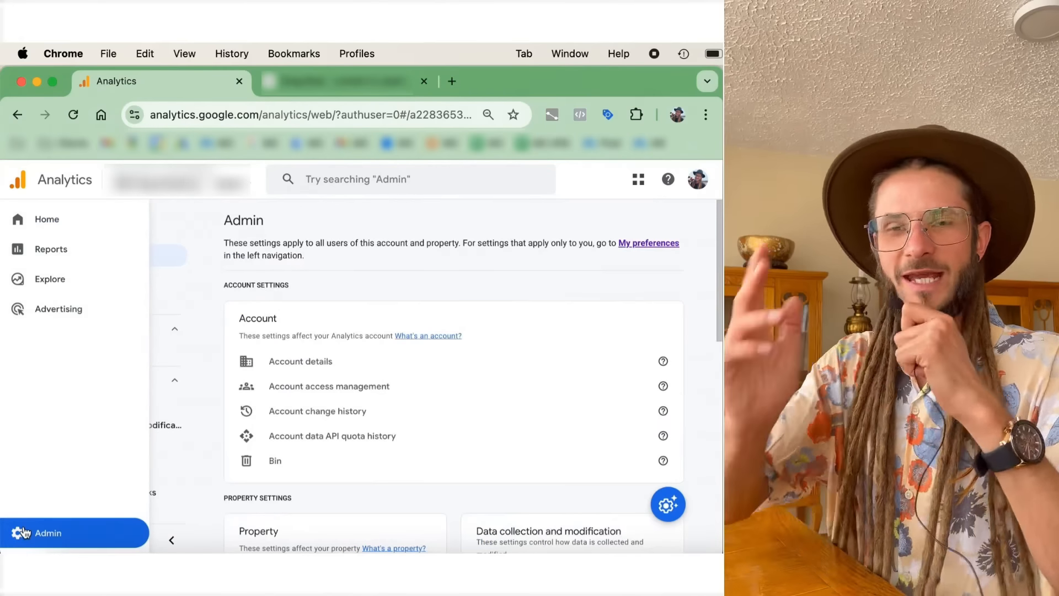
{"action": "scroll", "coordinate": [363, 432], "scroll_direction": "down", "scroll_amount": 3}
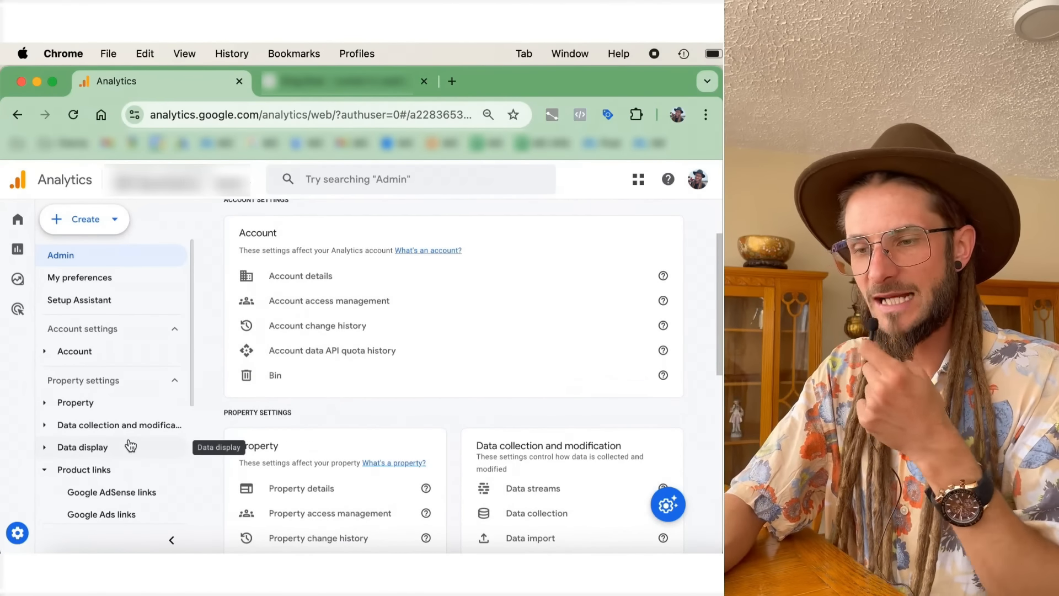
{"action": "scroll", "coordinate": [130, 446], "scroll_direction": "down", "scroll_amount": 3}
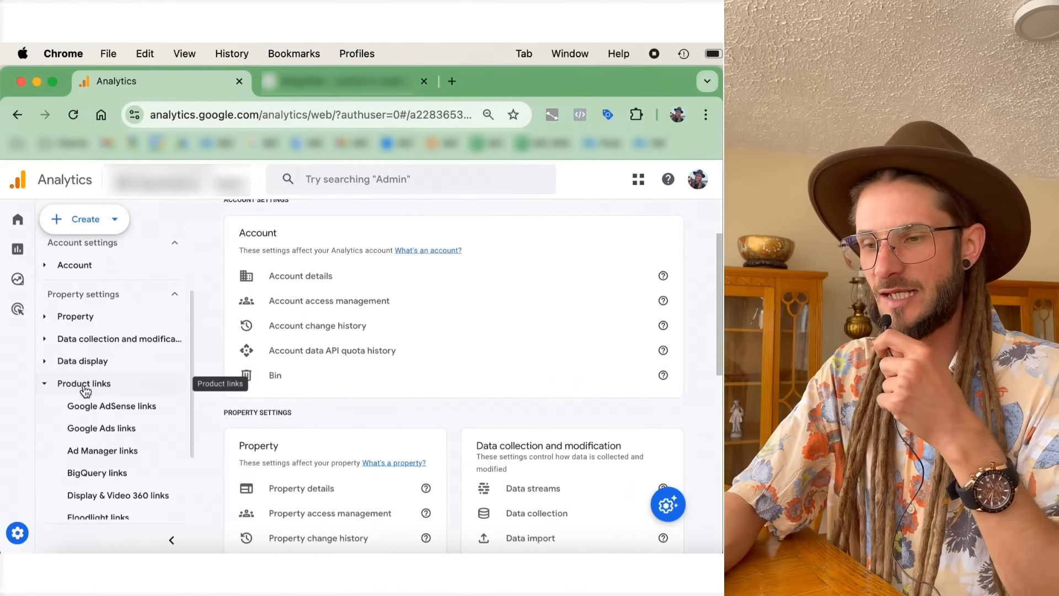
{"action": "scroll", "coordinate": [139, 388], "scroll_direction": "down", "scroll_amount": 2}
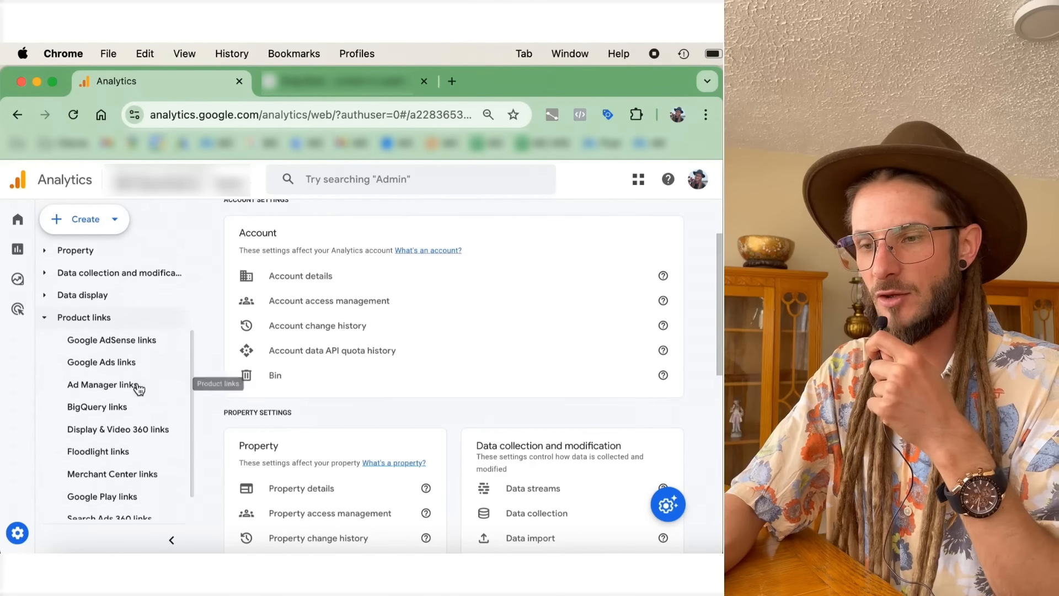
{"action": "left_click", "coordinate": [127, 367]}
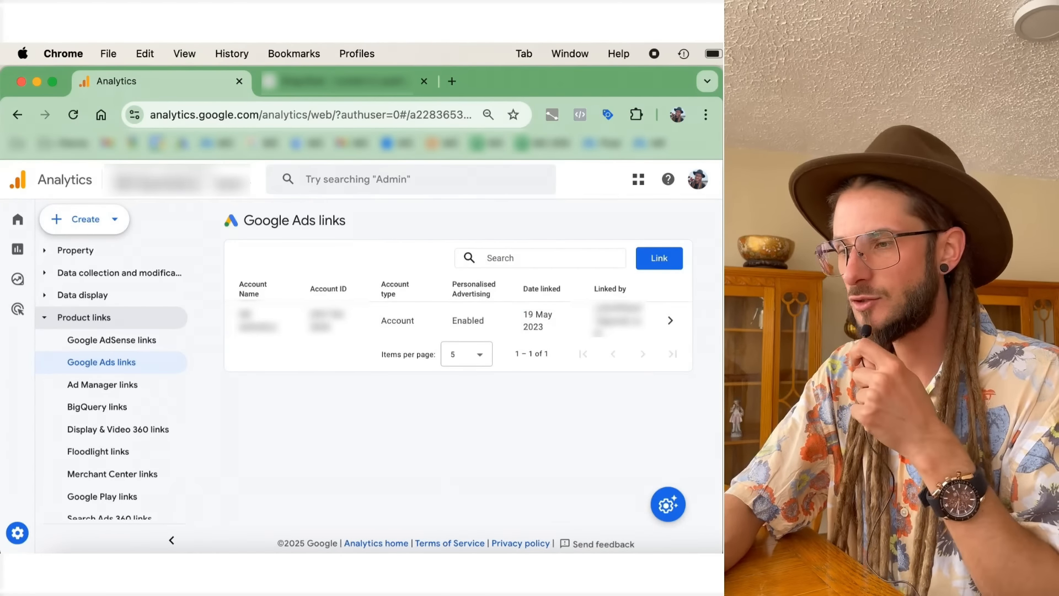
Walk through a new Google Ads link with a managed account and default settings up to the review, and leave without submitting.
{"action": "left_click", "coordinate": [674, 270]}
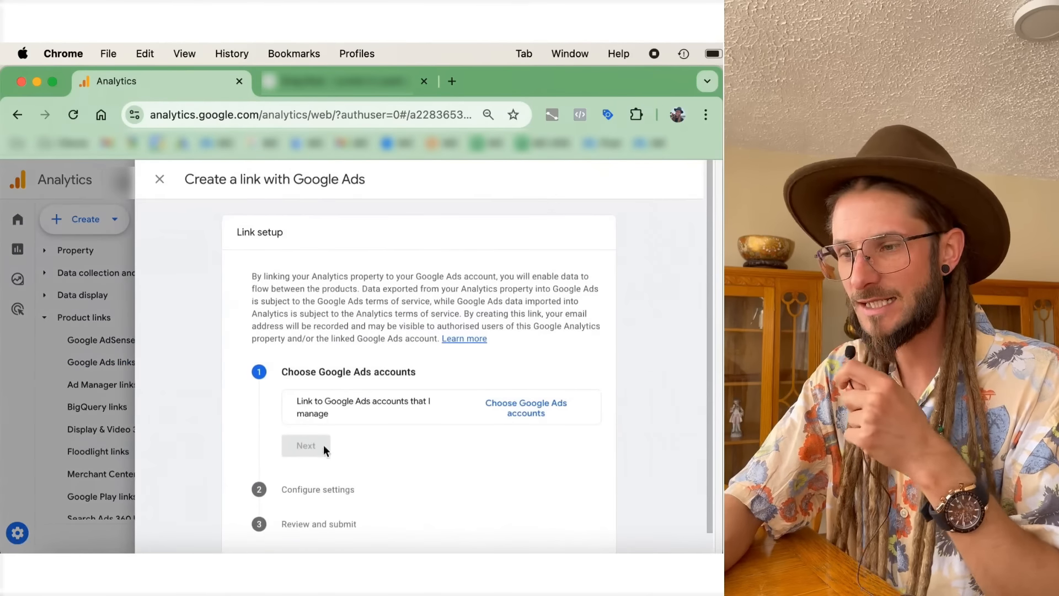
{"action": "scroll", "coordinate": [417, 482], "scroll_direction": "down", "scroll_amount": 1}
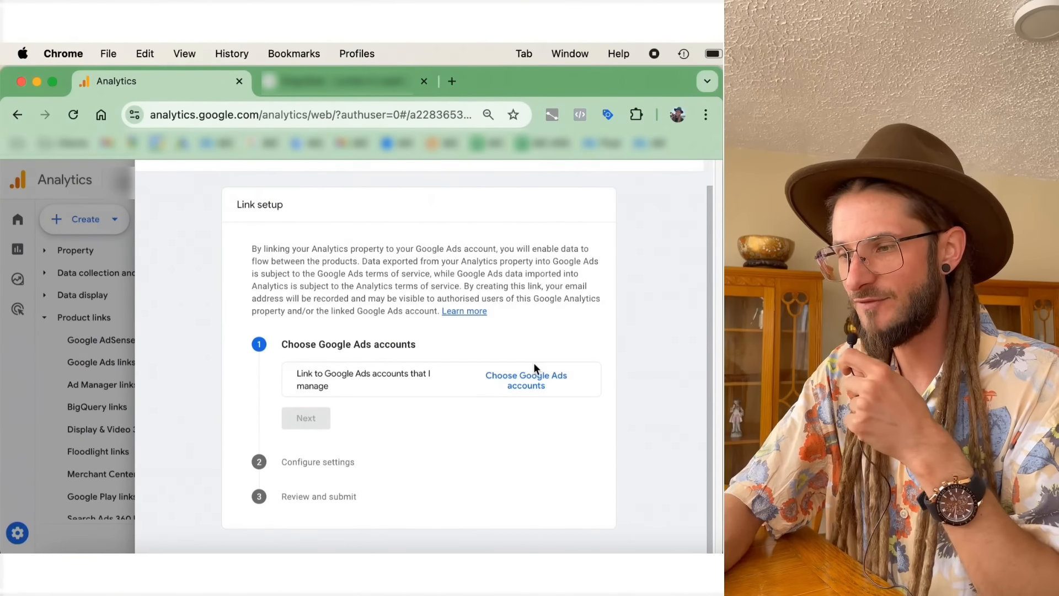
{"action": "left_click", "coordinate": [538, 374]}
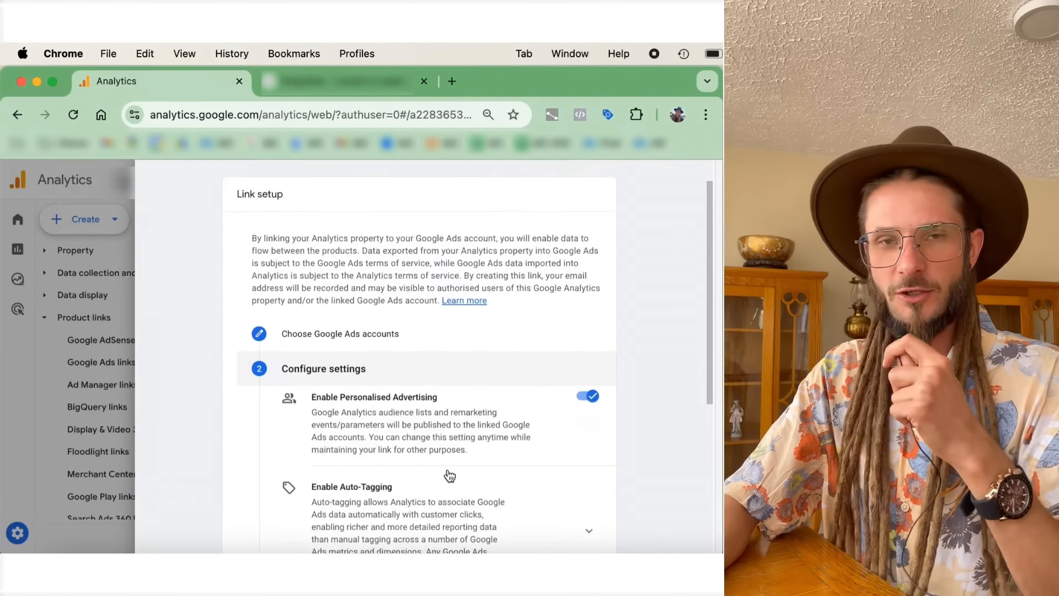
{"action": "scroll", "coordinate": [449, 476], "scroll_direction": "down", "scroll_amount": 5}
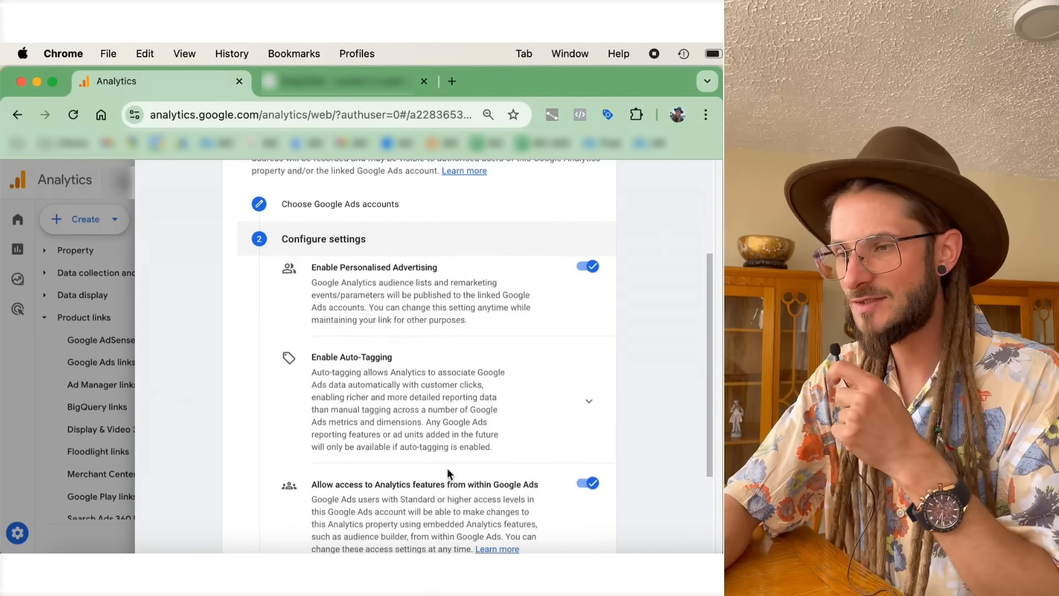
{"action": "scroll", "coordinate": [446, 467], "scroll_direction": "down", "scroll_amount": 2}
{"action": "scroll", "coordinate": [580, 362], "scroll_direction": "down", "scroll_amount": 4}
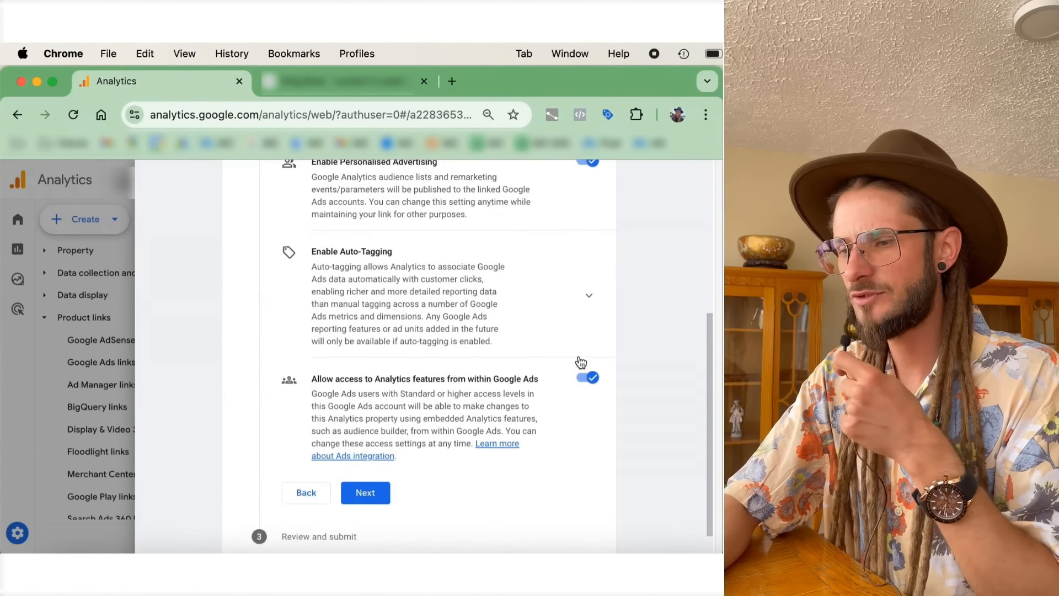
{"action": "left_click", "coordinate": [365, 453]}
{"action": "scroll", "coordinate": [275, 379], "scroll_direction": "down", "scroll_amount": 6}
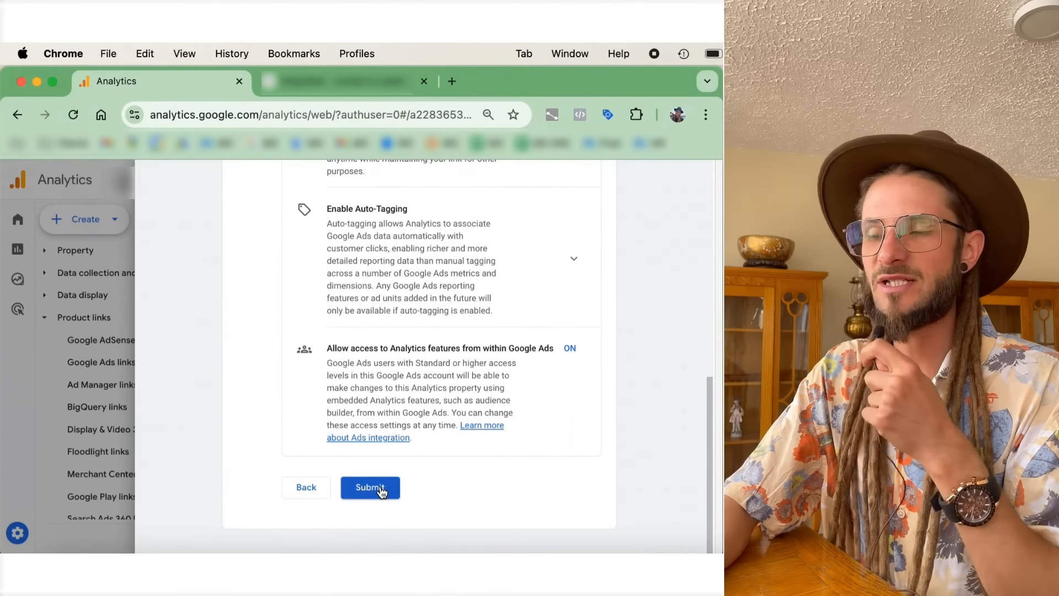
{"action": "scroll", "coordinate": [381, 490], "scroll_direction": "up", "scroll_amount": 7}
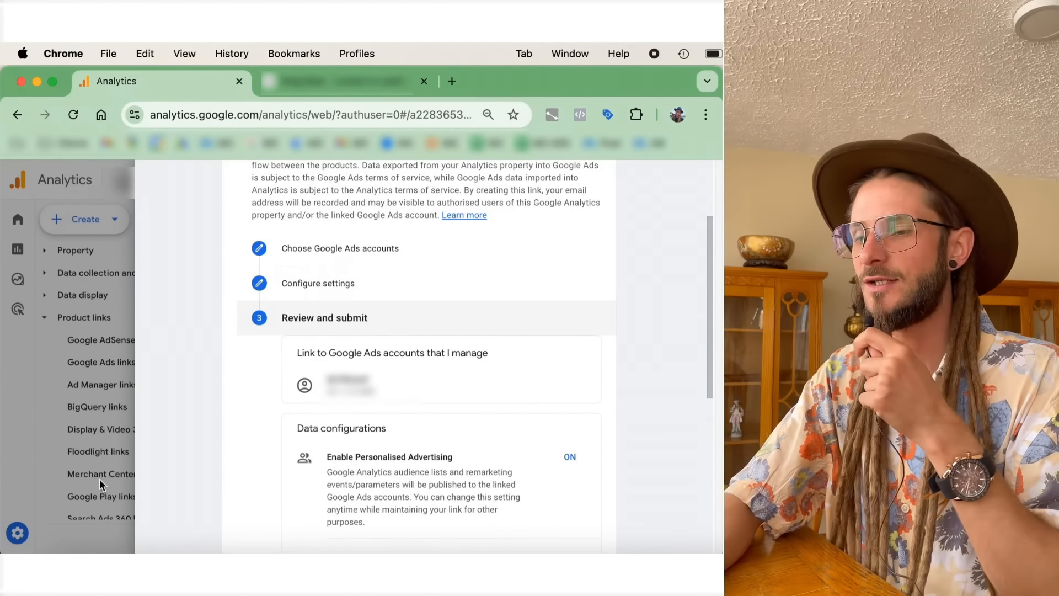
{"action": "left_click", "coordinate": [85, 404]}
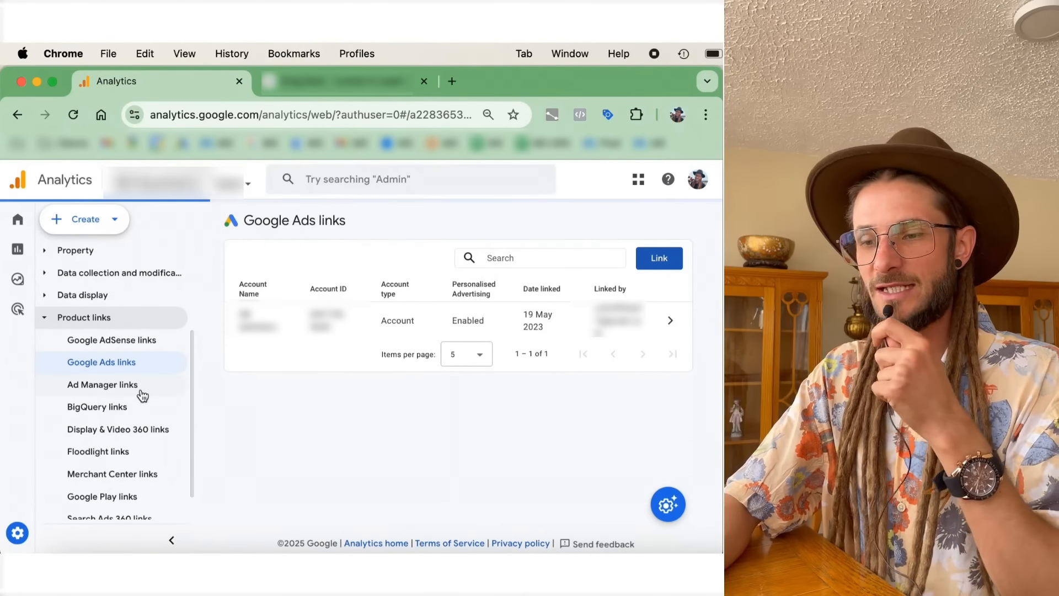
View the Ad Manager product links and start a new link from the Merchant Center links.
{"action": "left_click", "coordinate": [142, 395]}
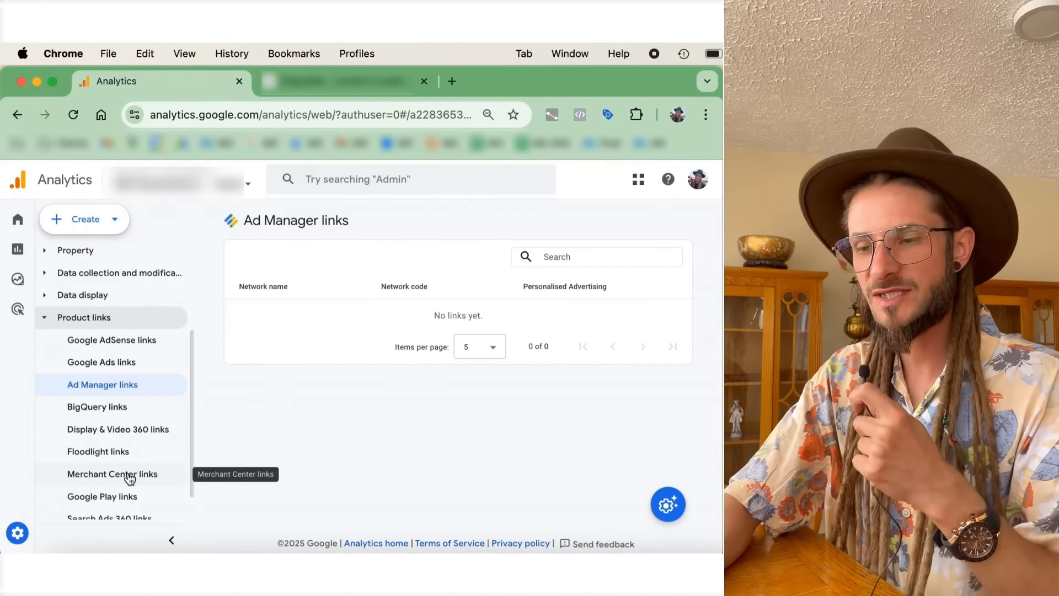
{"action": "scroll", "coordinate": [129, 478], "scroll_direction": "down", "scroll_amount": 1}
{"action": "scroll", "coordinate": [129, 478], "scroll_direction": "down", "scroll_amount": 1}
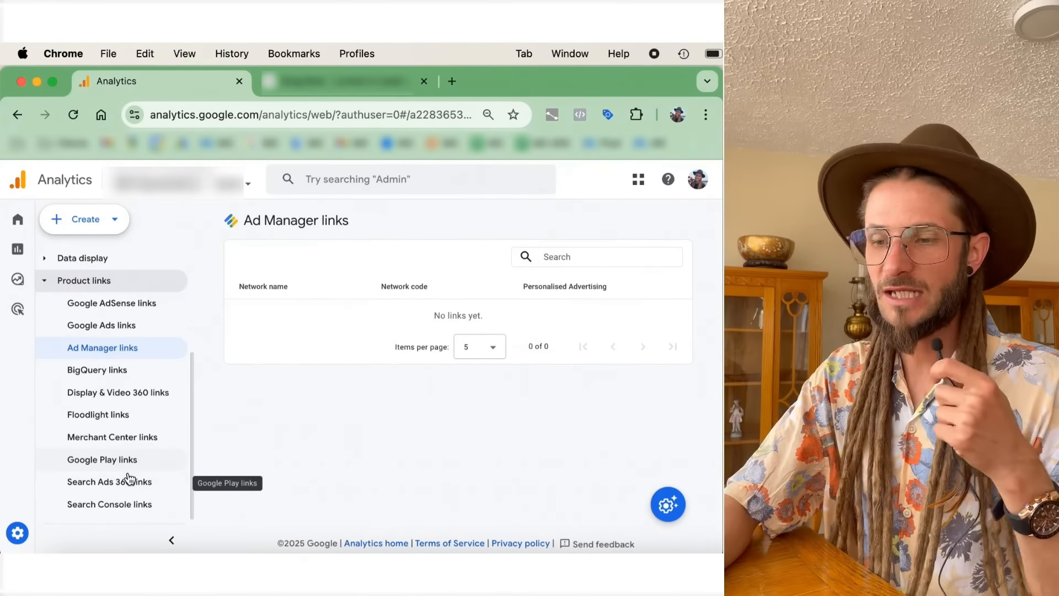
{"action": "left_click", "coordinate": [118, 439]}
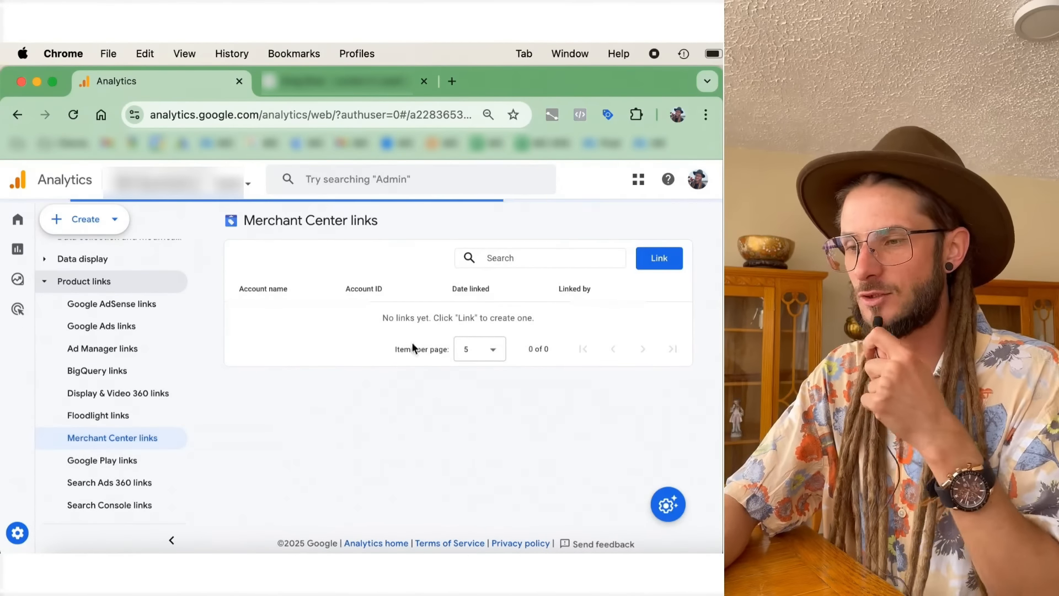
{"action": "left_click", "coordinate": [662, 259]}
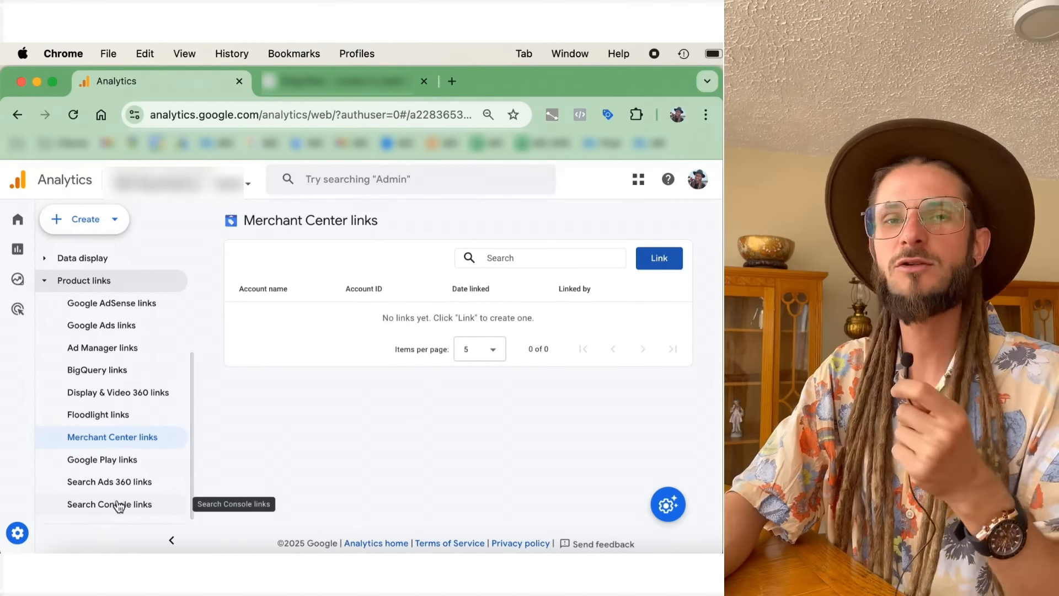
Open the Search Console product links of the property and start a new link.
{"action": "left_click", "coordinate": [142, 510]}
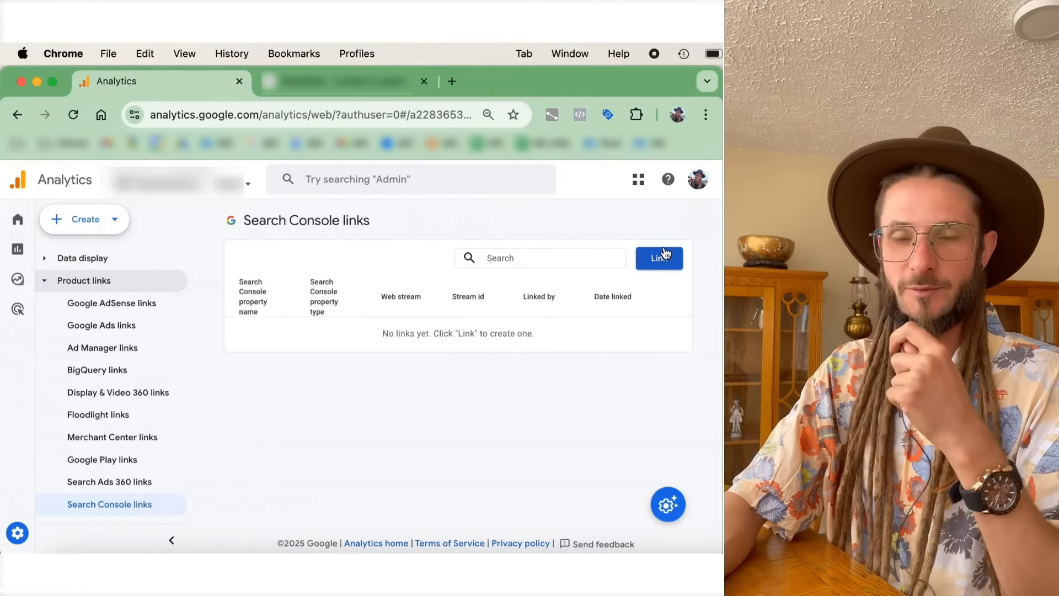
{"action": "left_click", "coordinate": [665, 253]}
{"action": "left_click", "coordinate": [34, 481]}
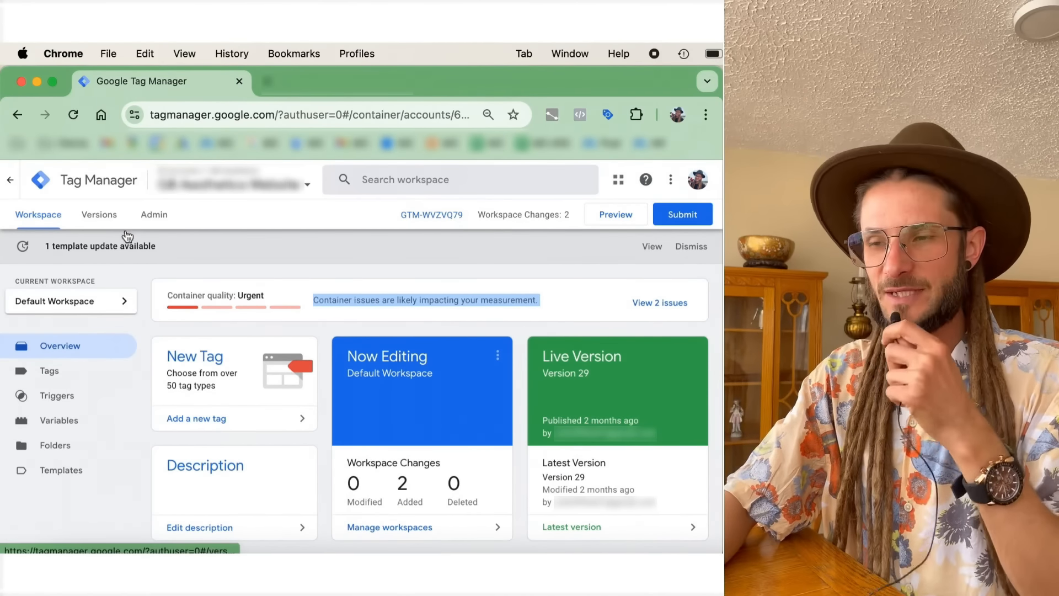
Switch to Google Tag Manager and open the container's installation instructions from its administration settings.
{"action": "left_click", "coordinate": [169, 218]}
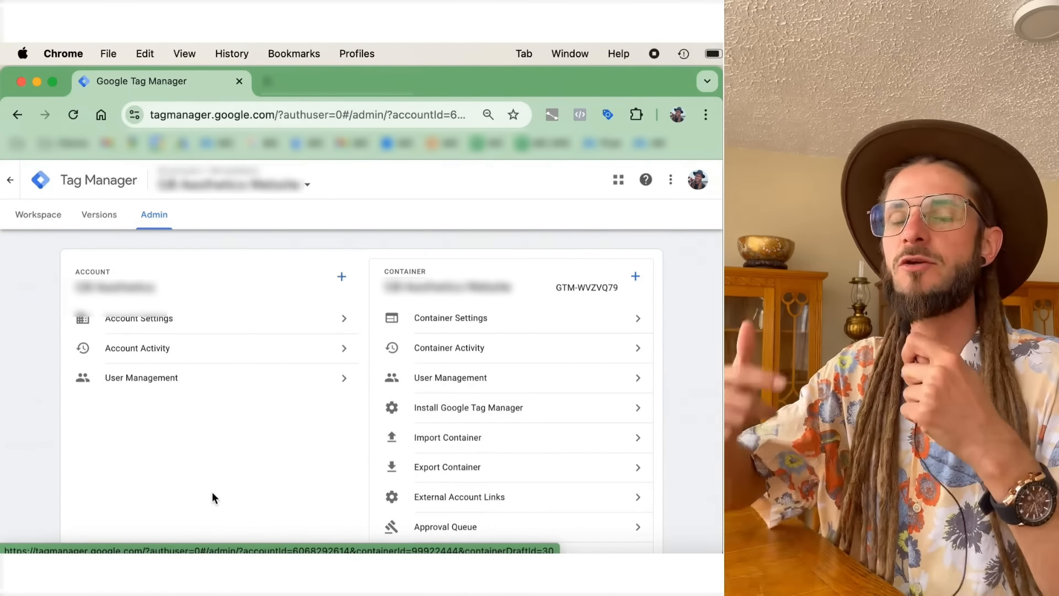
{"action": "left_click", "coordinate": [476, 306]}
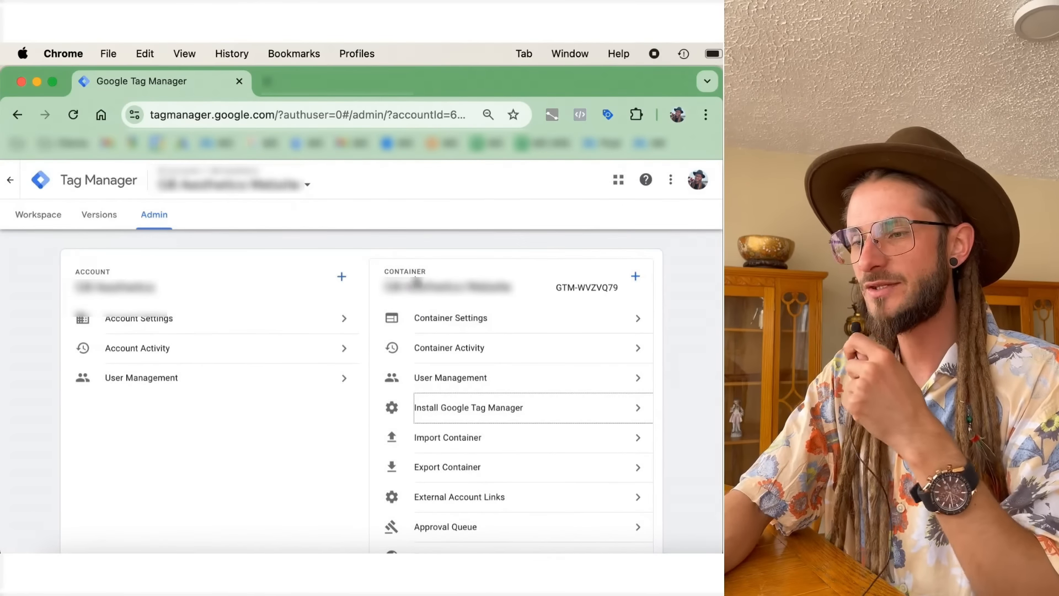
{"action": "left_click", "coordinate": [473, 422]}
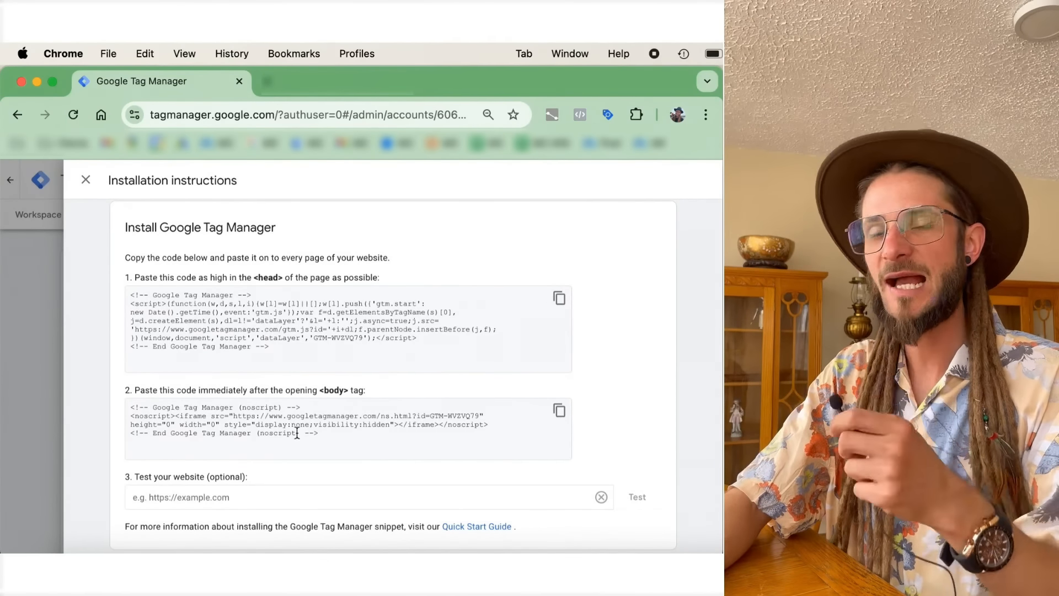
Test the Tag Manager installation with the website's URL and copy both the head and body code snippets.
{"action": "left_click", "coordinate": [292, 503]}
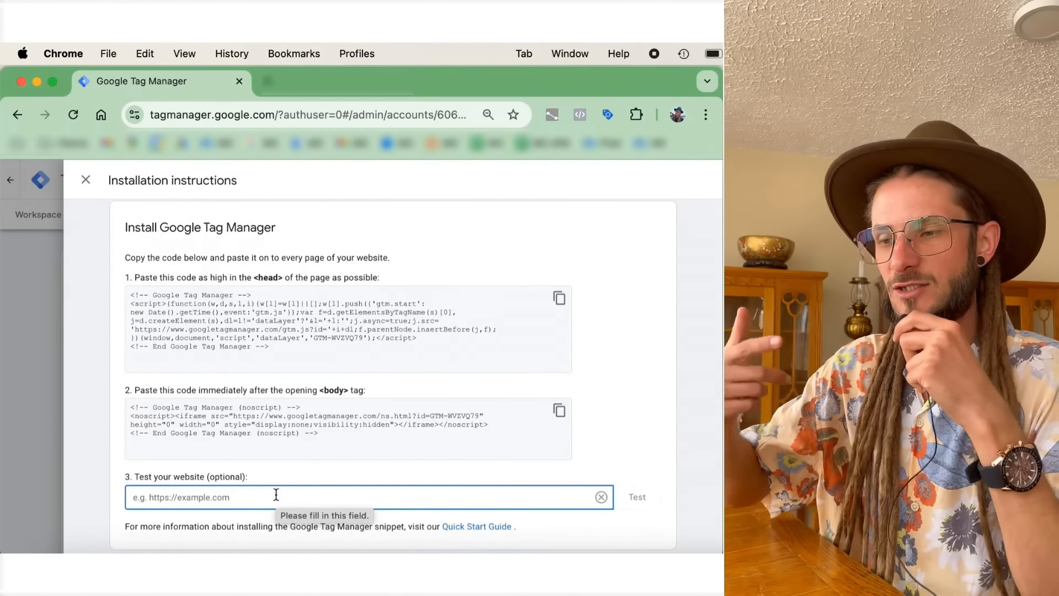
{"action": "key", "text": "super+v"}
{"action": "key", "text": "Return"}
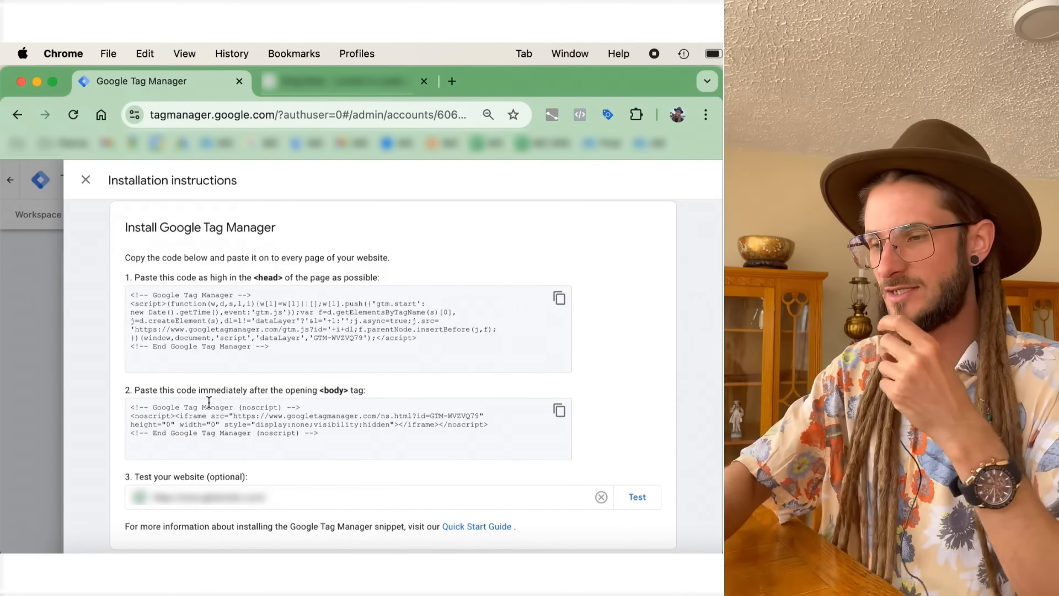
{"action": "left_click", "coordinate": [559, 298]}
{"action": "left_click", "coordinate": [560, 411]}
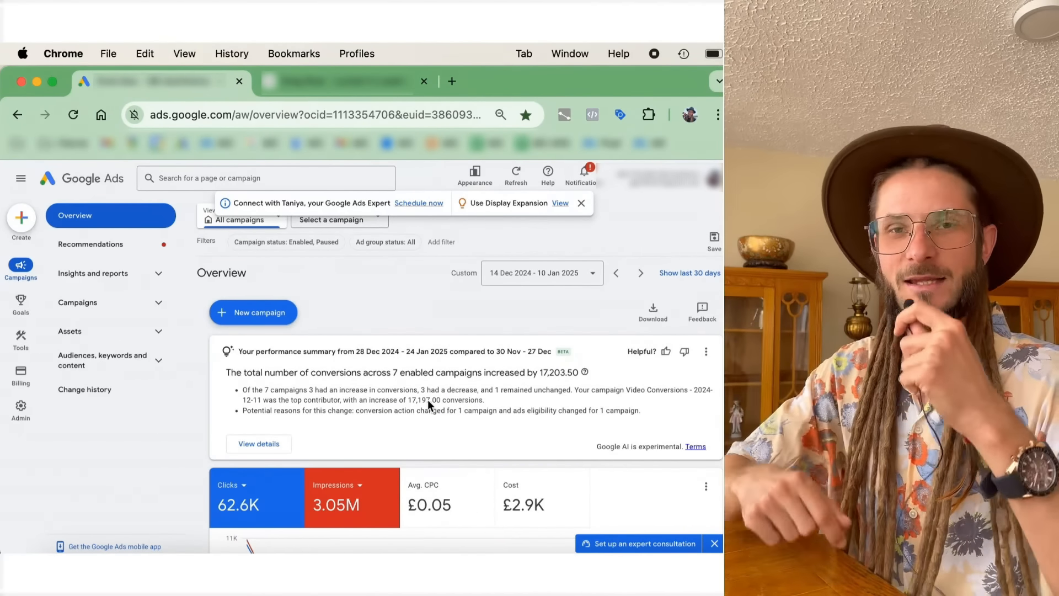
Switch to Google Ads, dismiss the notification banner, and review the existing conversion actions in the conversion goals summary.
{"action": "left_click", "coordinate": [581, 203]}
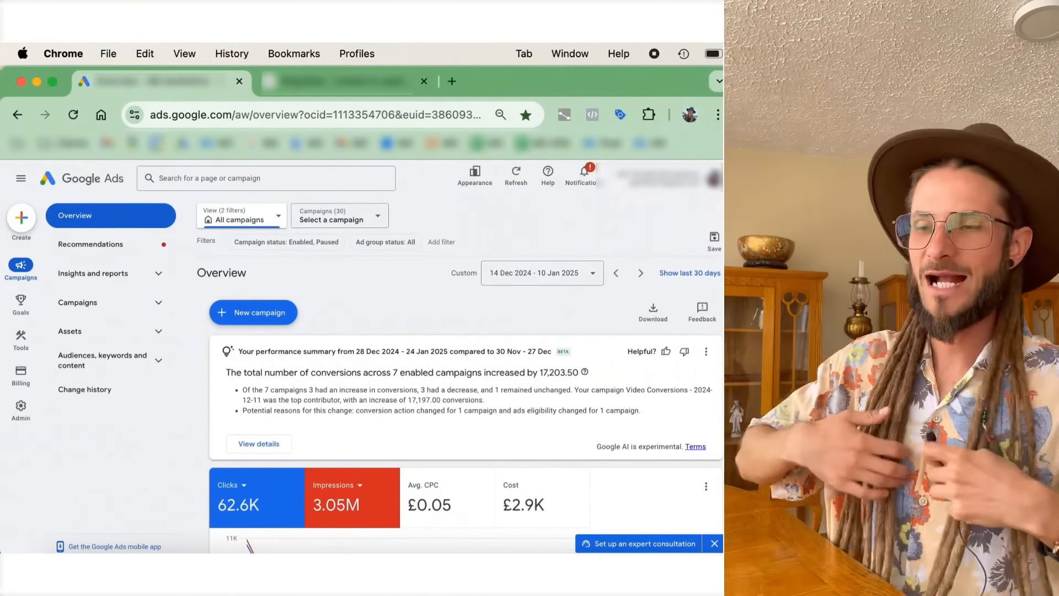
{"action": "mouse_move", "coordinate": [3, 381]}
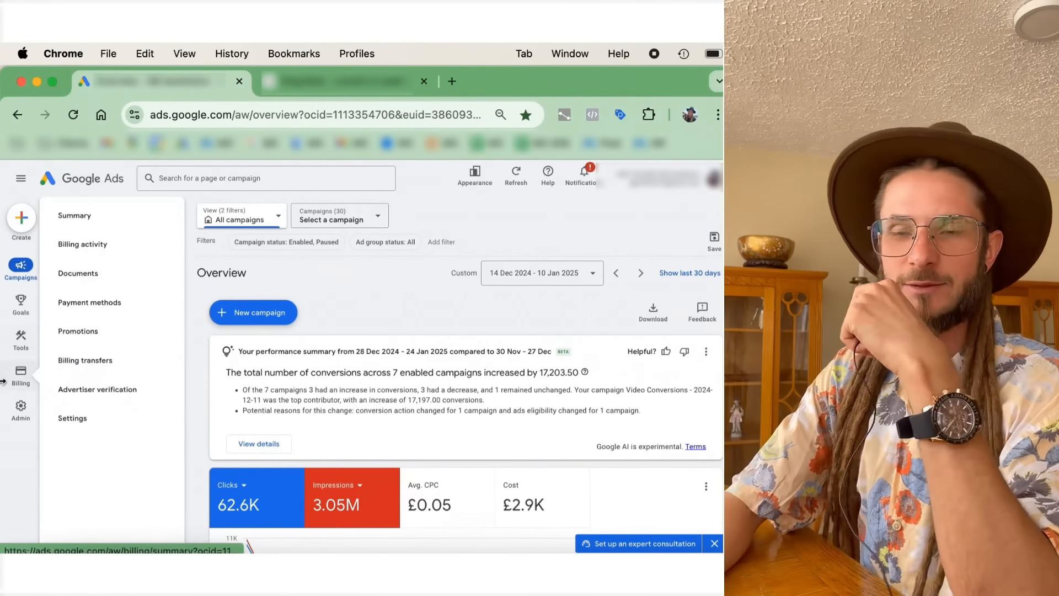
{"action": "left_click", "coordinate": [14, 319]}
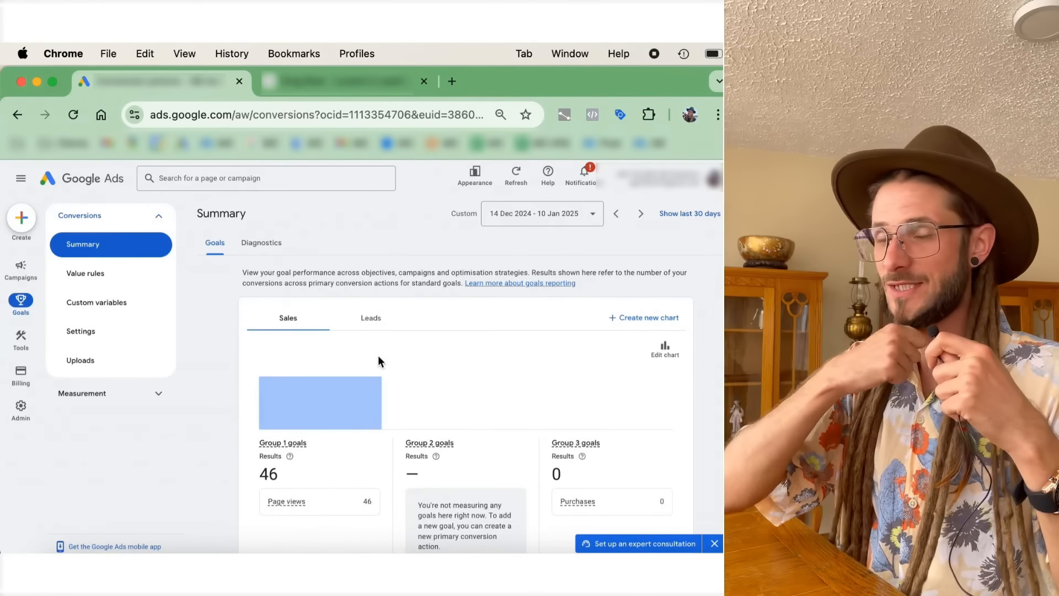
{"action": "scroll", "coordinate": [378, 357], "scroll_direction": "down", "scroll_amount": 3}
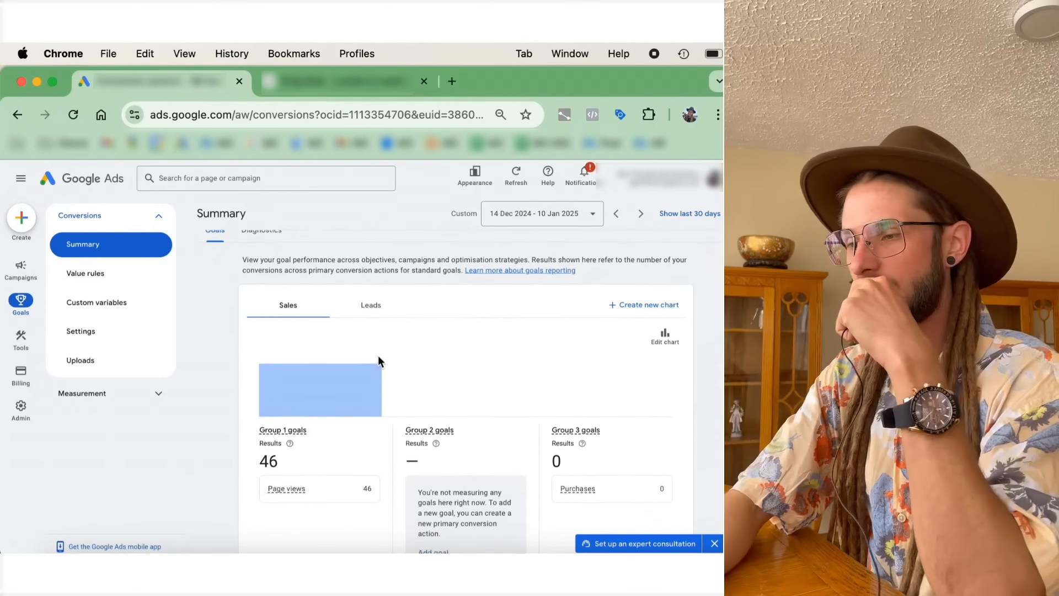
{"action": "scroll", "coordinate": [378, 362], "scroll_direction": "down", "scroll_amount": 5}
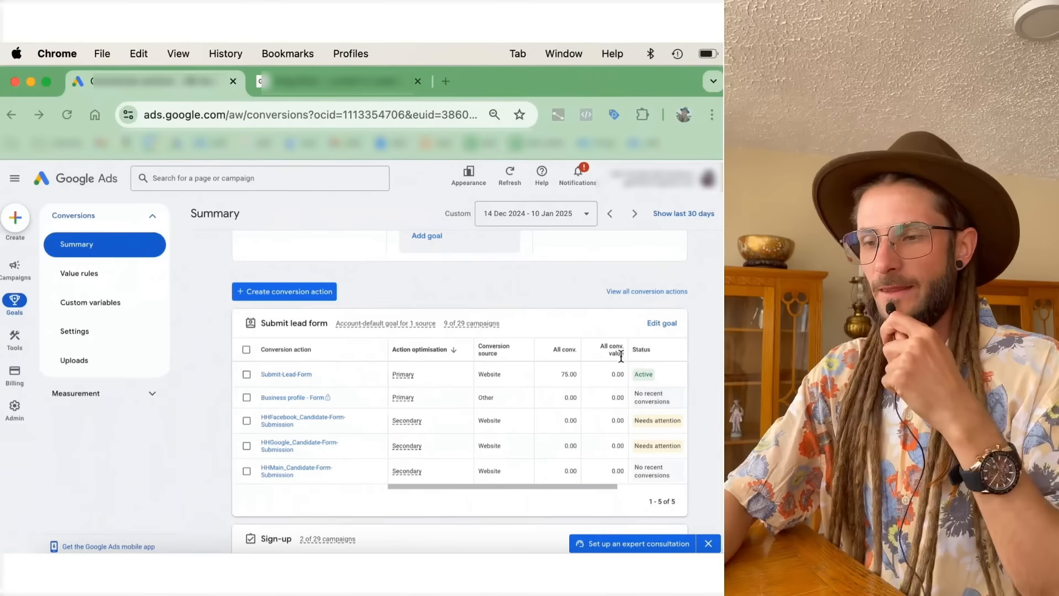
{"action": "mouse_move", "coordinate": [620, 359]}
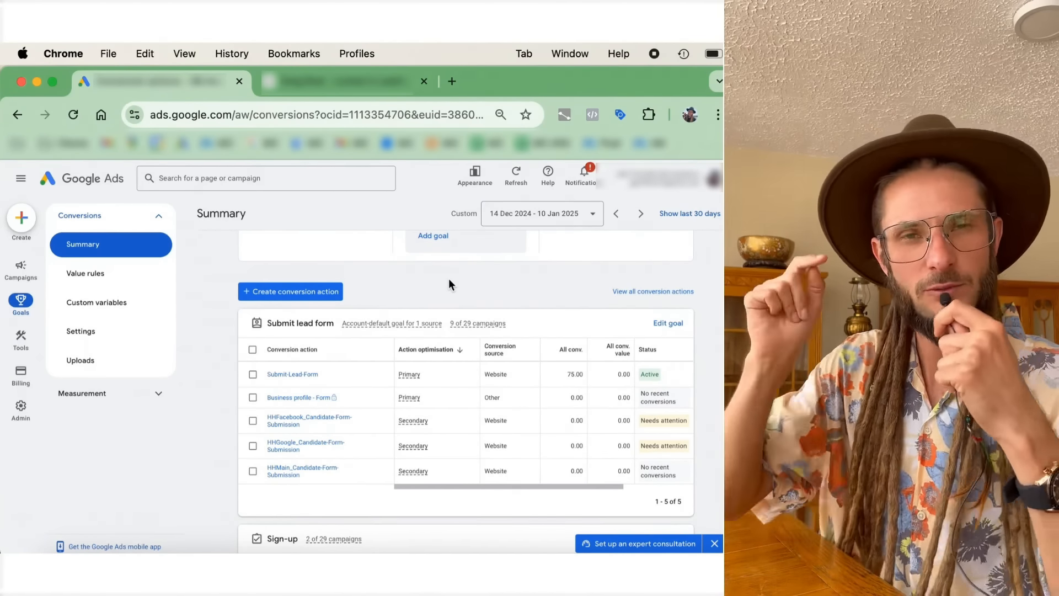
{"action": "scroll", "coordinate": [387, 294], "scroll_direction": "up", "scroll_amount": 1}
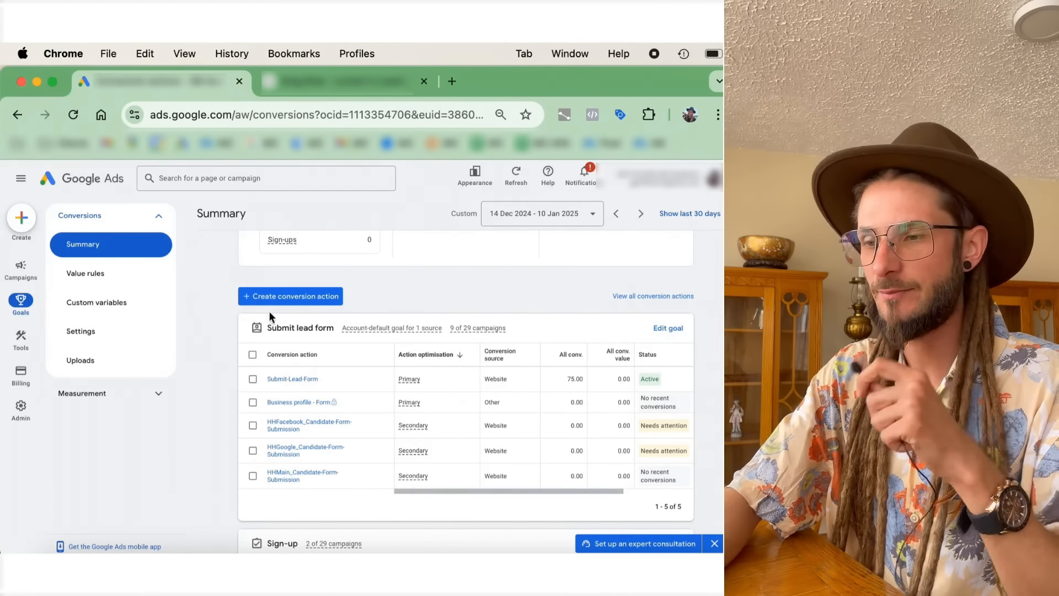
Start a new website conversion action and scan the website's domain for suggested conversion actions.
{"action": "left_click", "coordinate": [296, 298]}
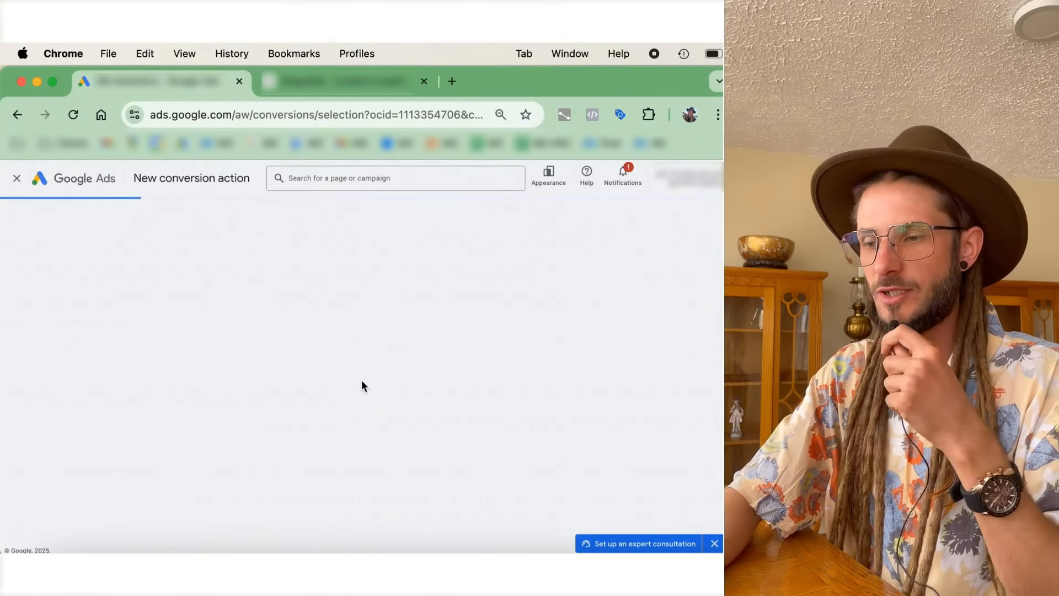
{"action": "left_click", "coordinate": [177, 340]}
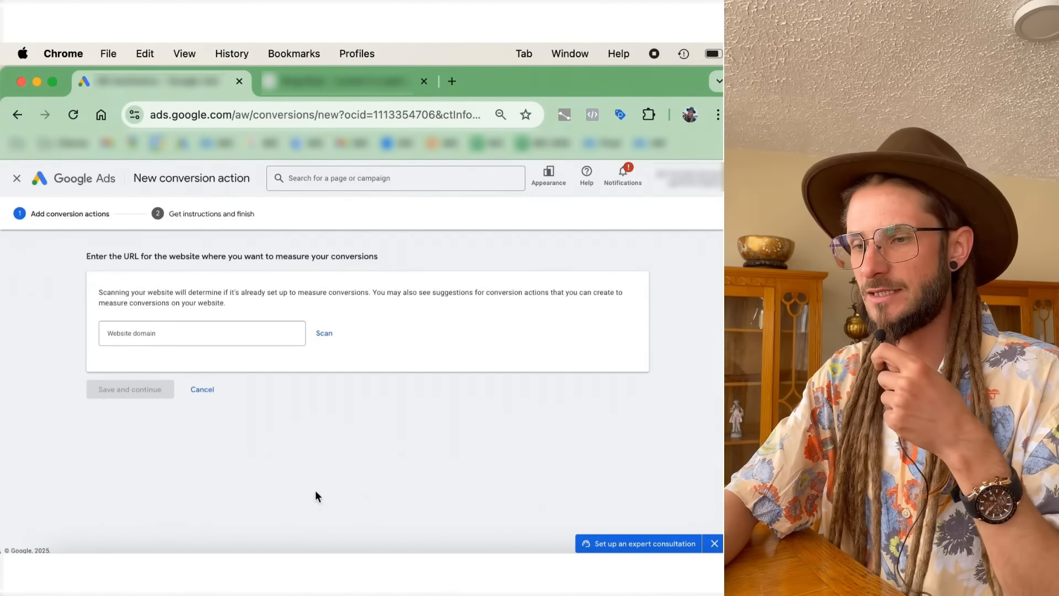
{"action": "left_click", "coordinate": [194, 394]}
{"action": "scroll", "coordinate": [329, 483], "scroll_direction": "down", "scroll_amount": 2}
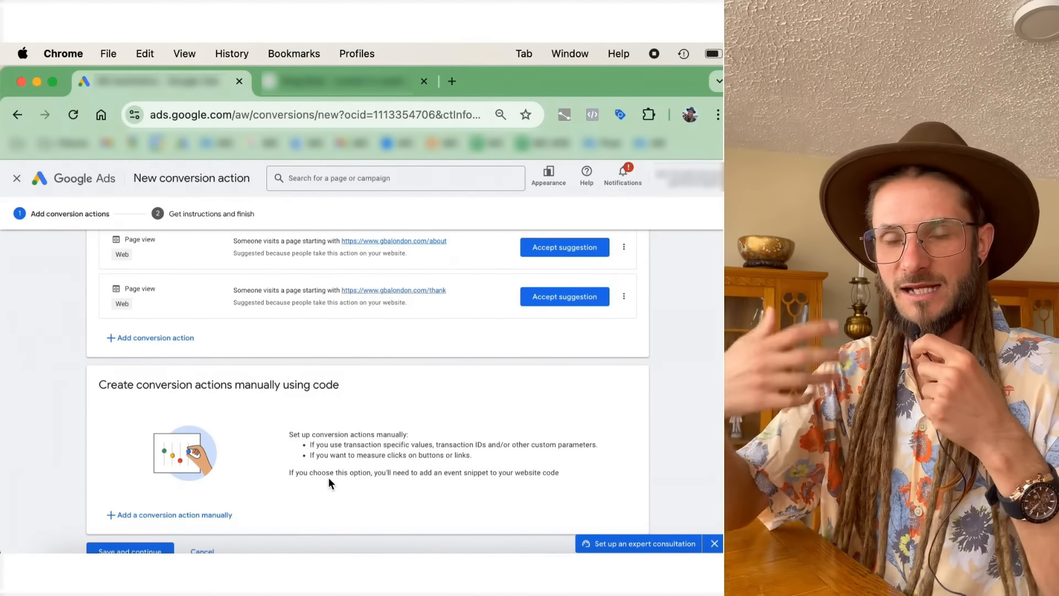
{"action": "scroll", "coordinate": [329, 477], "scroll_direction": "down", "scroll_amount": 1}
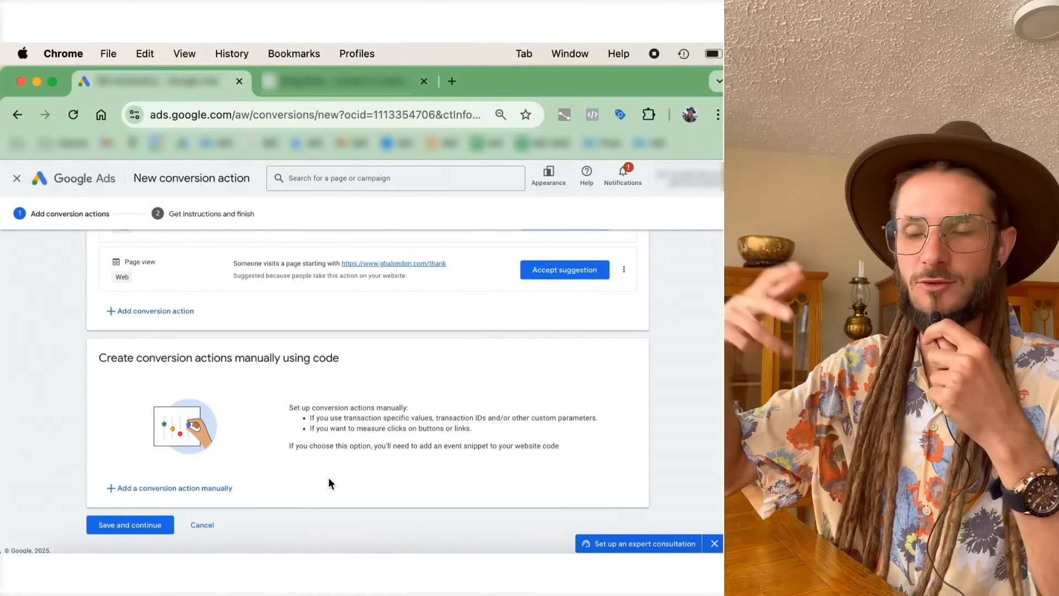
Add a conversion action manually using code, with Purchase as its goal category.
{"action": "left_click", "coordinate": [199, 497]}
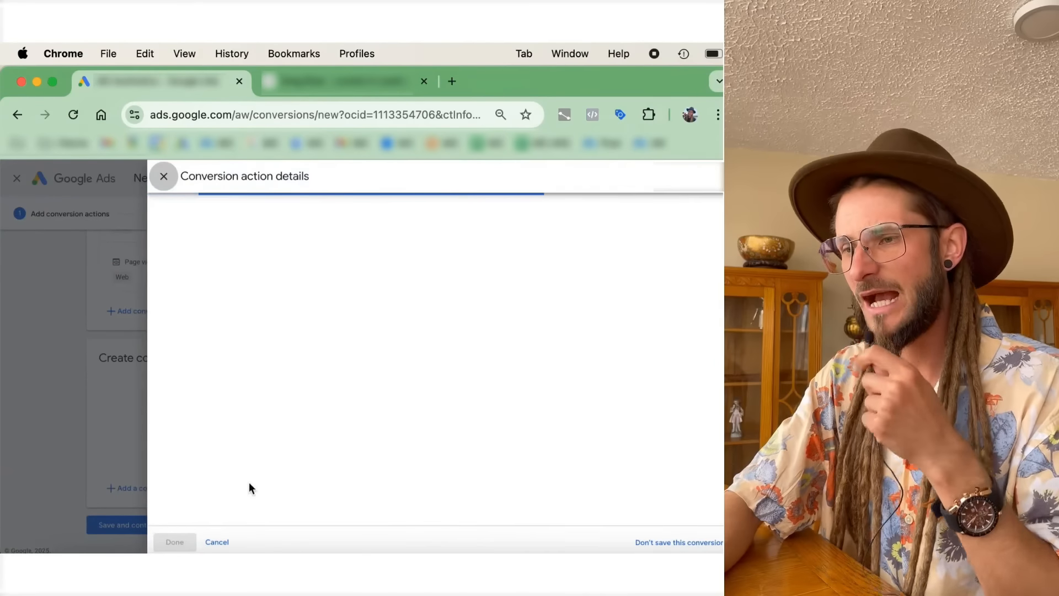
{"action": "scroll", "coordinate": [187, 443], "scroll_direction": "down", "scroll_amount": 5}
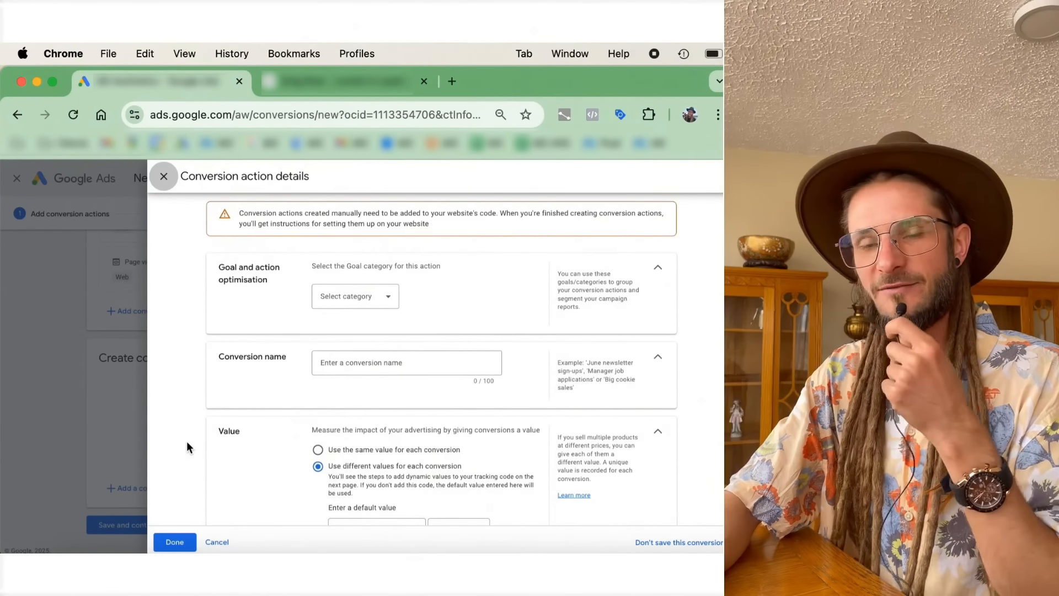
{"action": "scroll", "coordinate": [342, 380], "scroll_direction": "up", "scroll_amount": 4}
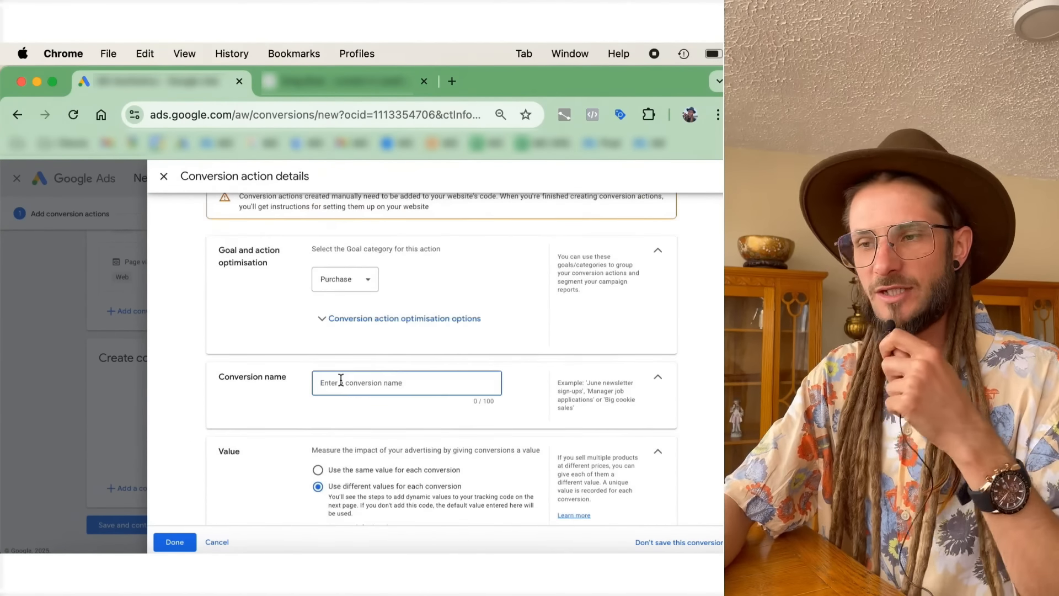
{"action": "left_click", "coordinate": [342, 381]}
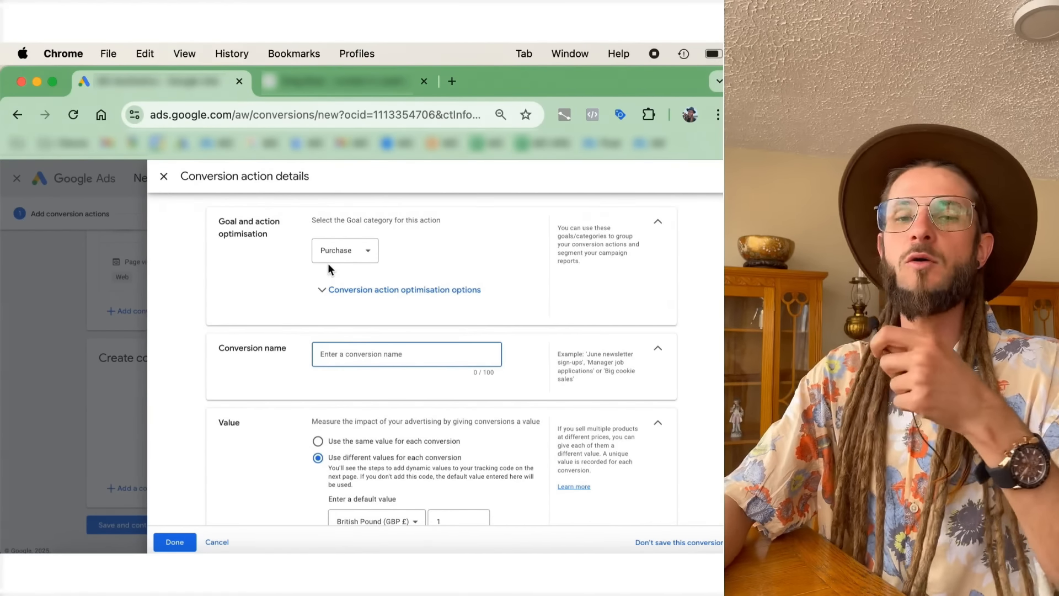
Name the conversion TEST, keep different values with default 1 GBP, count Every and enhanced conversions enabled, and finish its details.
{"action": "scroll", "coordinate": [327, 357], "scroll_direction": "down", "scroll_amount": 3}
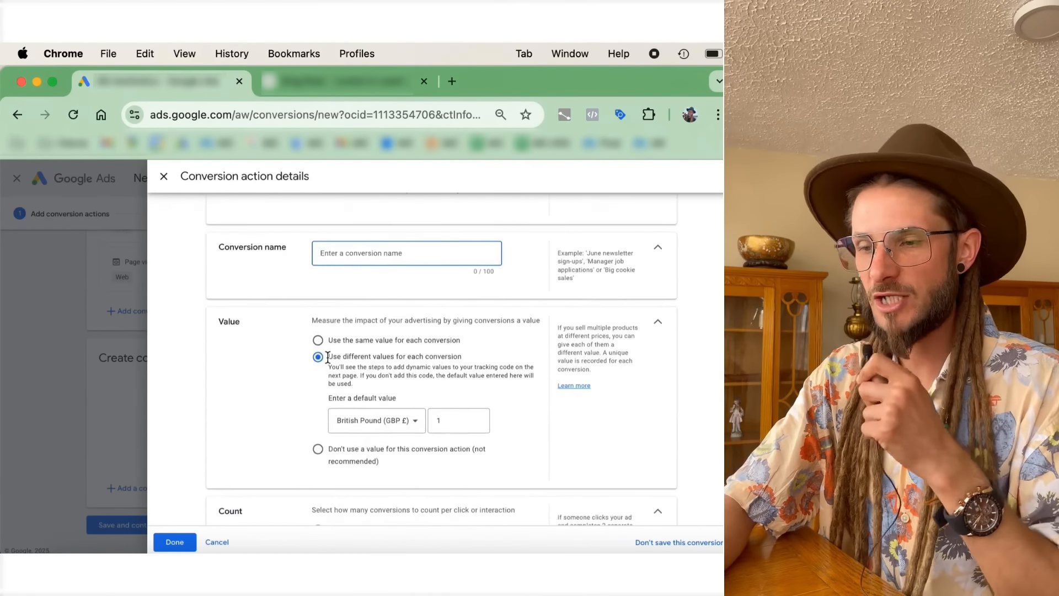
{"action": "scroll", "coordinate": [353, 364], "scroll_direction": "down", "scroll_amount": 4}
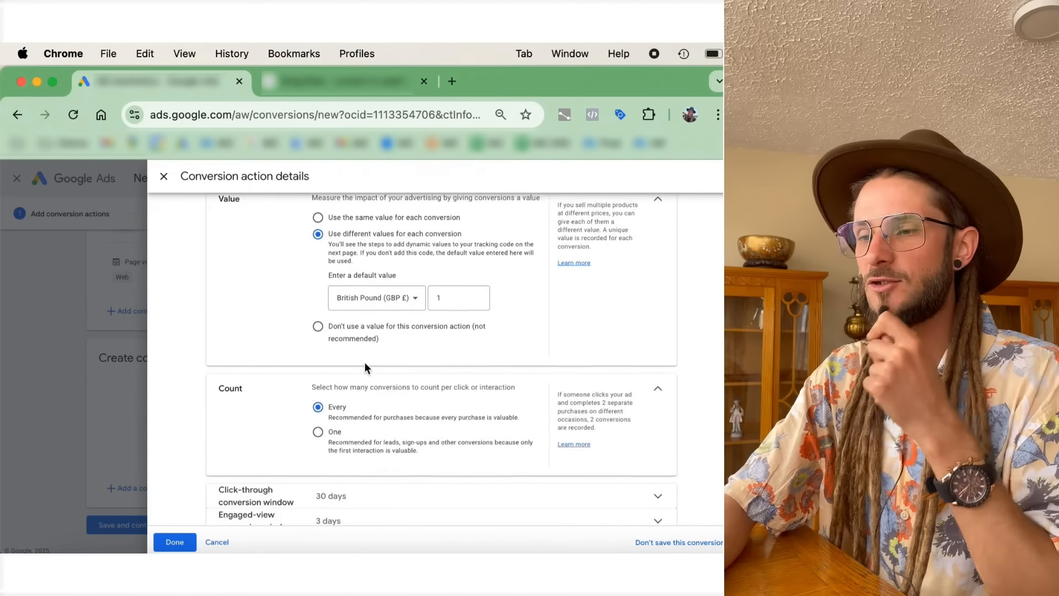
{"action": "scroll", "coordinate": [365, 362], "scroll_direction": "down", "scroll_amount": 2}
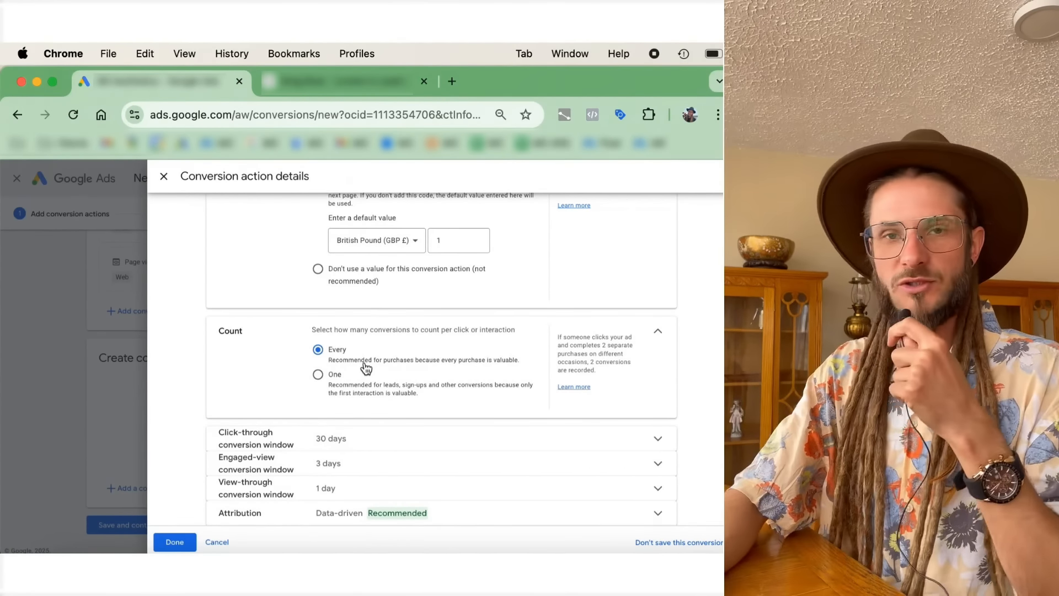
{"action": "scroll", "coordinate": [366, 368], "scroll_direction": "down", "scroll_amount": 1}
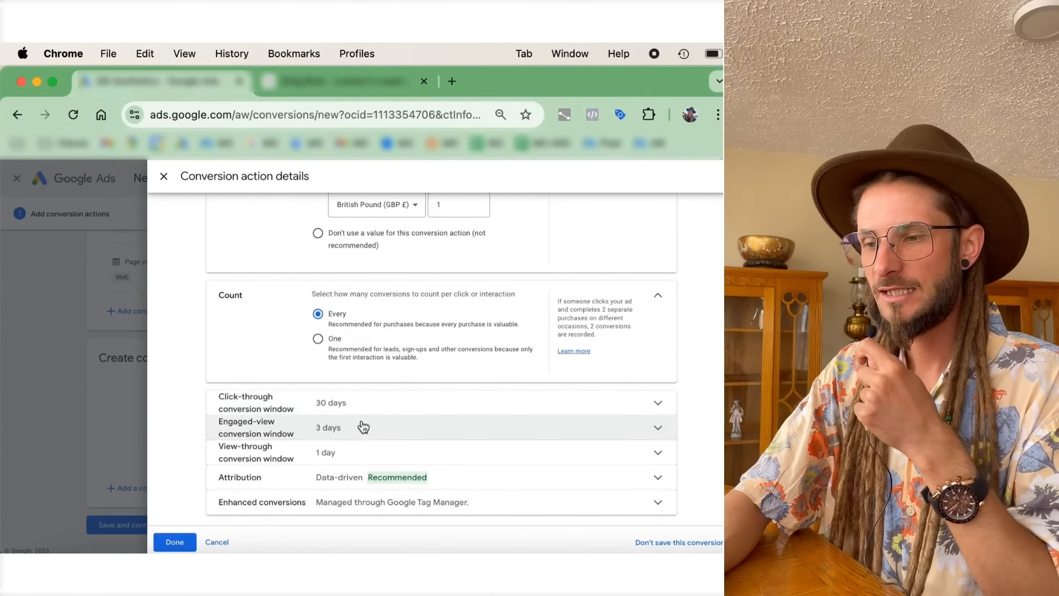
{"action": "left_click", "coordinate": [351, 502]}
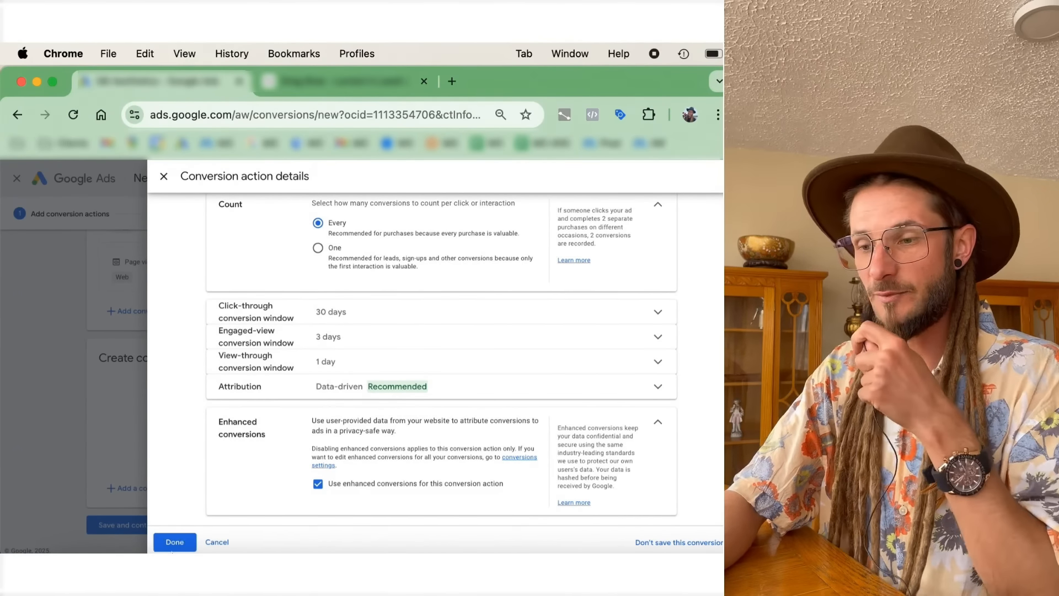
{"action": "left_click", "coordinate": [174, 542]}
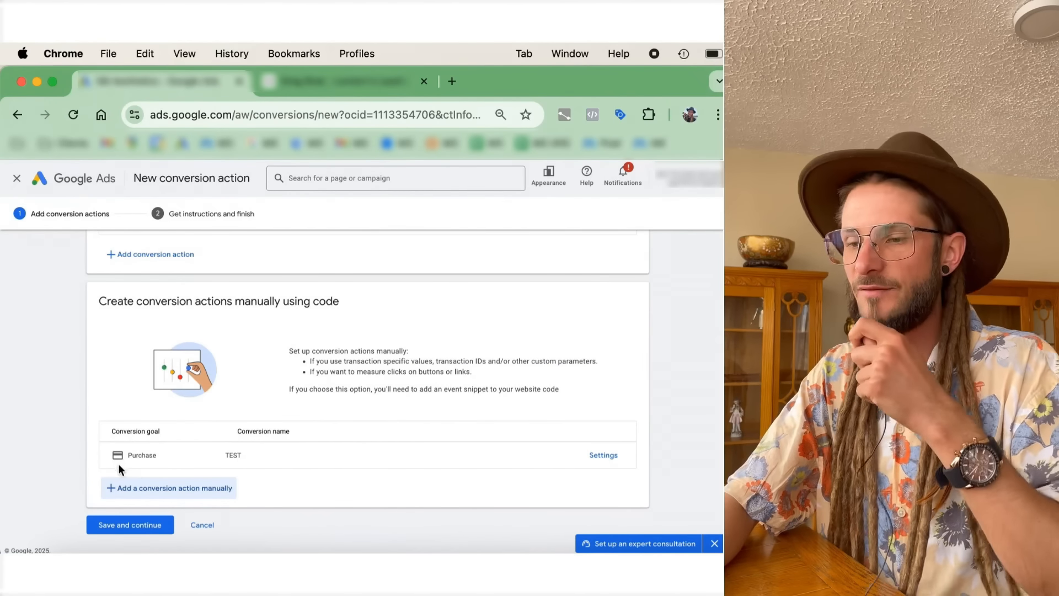
Save the TEST purchase conversion action and view its page-load event snippet in the Google tag setup instructions.
{"action": "left_click", "coordinate": [134, 526]}
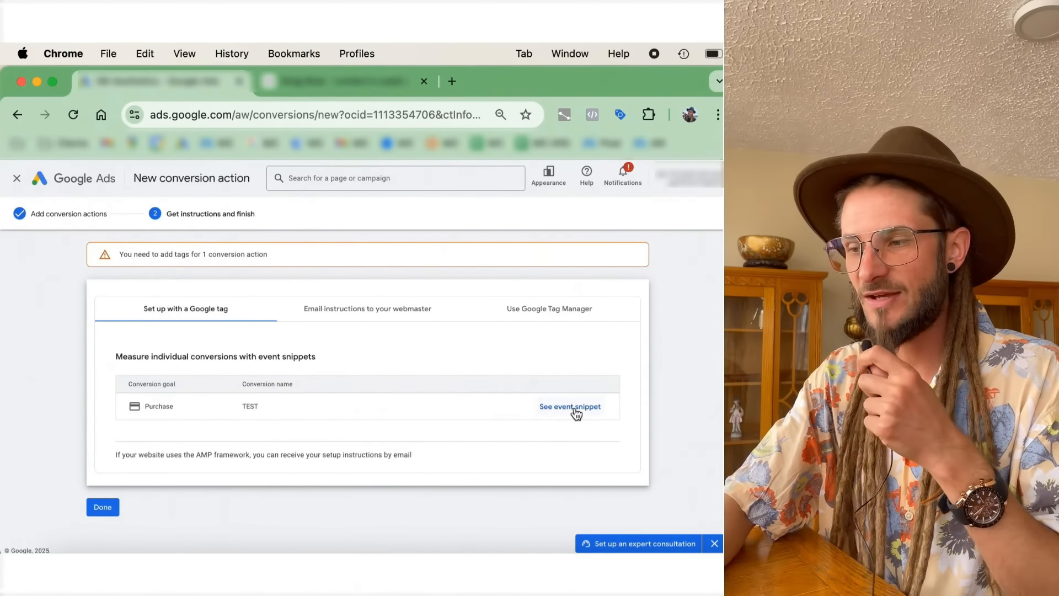
{"action": "left_click", "coordinate": [572, 407]}
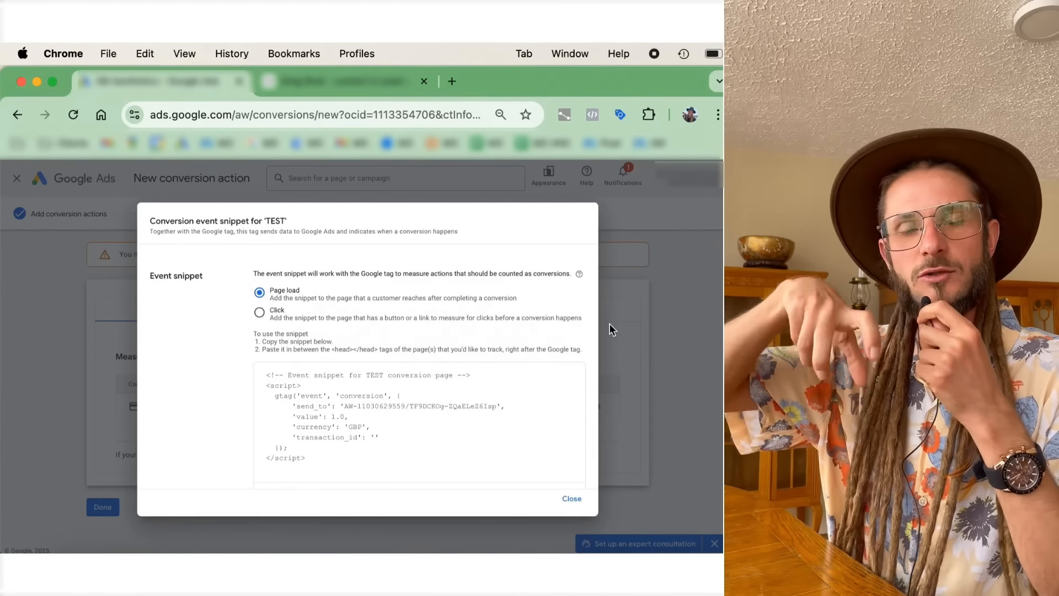
{"action": "left_click", "coordinate": [559, 499]}
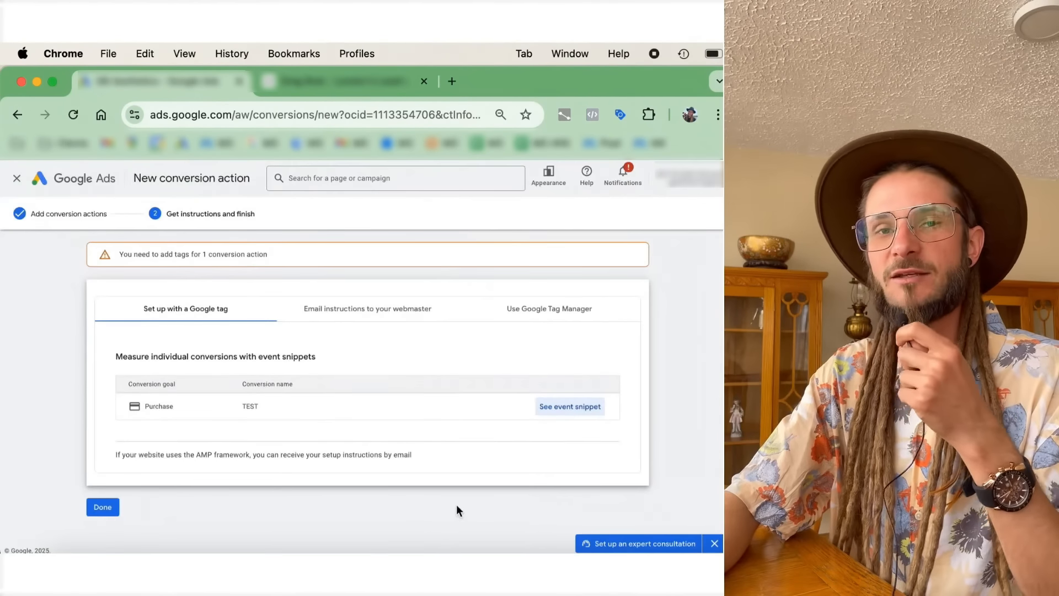
View the options to email setup instructions to the webmaster and to install the conversion with Google Tag Manager.
{"action": "left_click", "coordinate": [388, 325]}
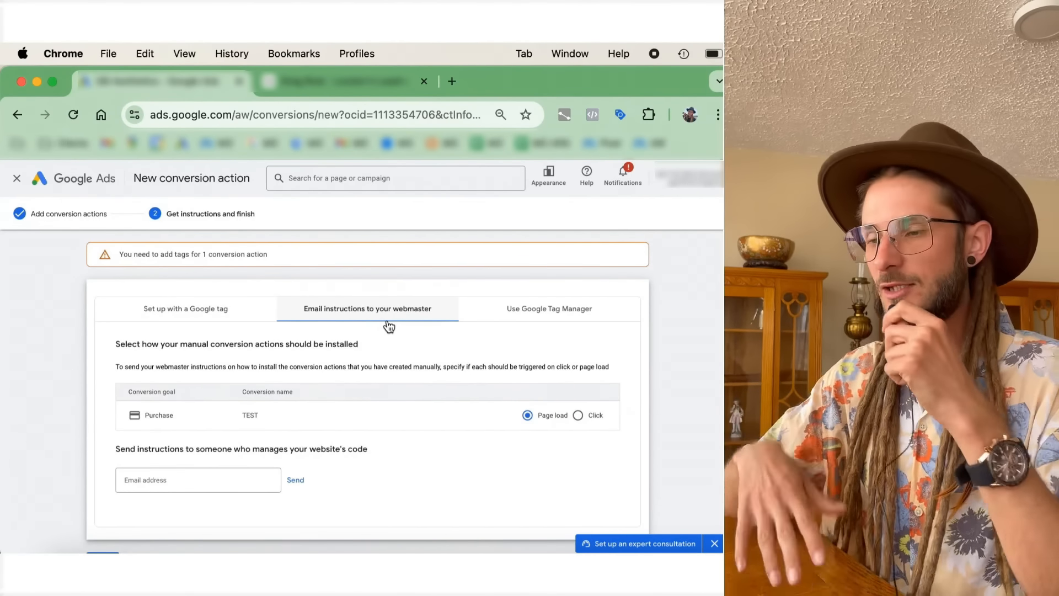
{"action": "left_click", "coordinate": [210, 478]}
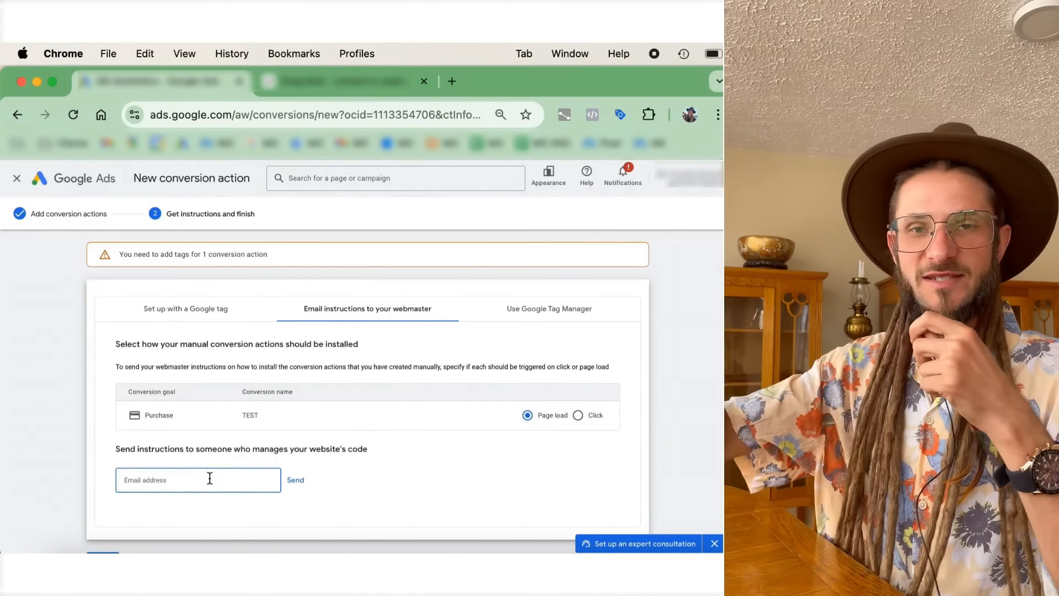
{"action": "left_click", "coordinate": [538, 323]}
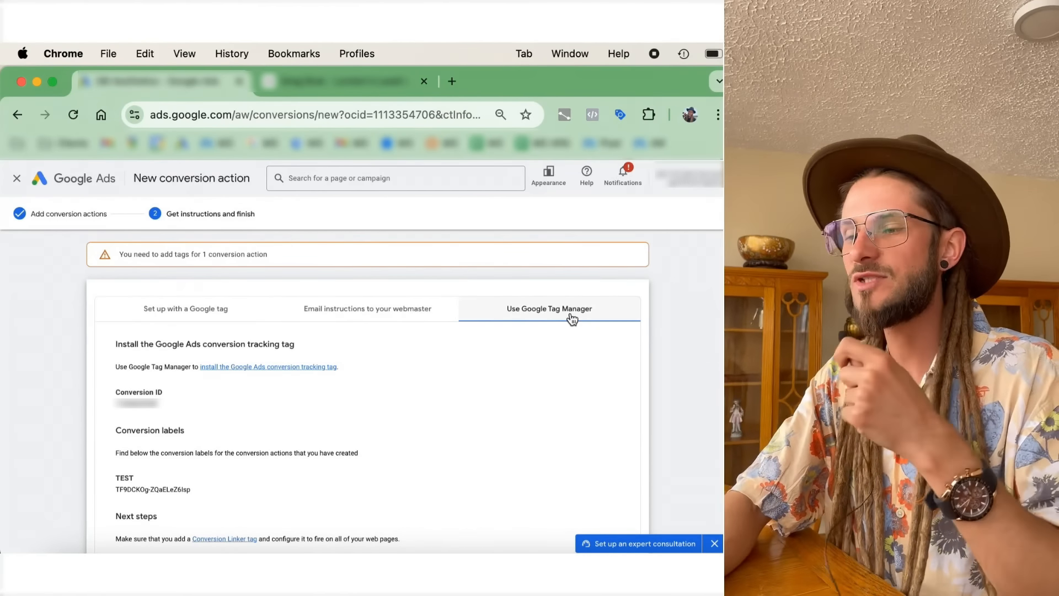
Examine the conversion ID and the TEST conversion label given for the Google Tag Manager installation.
{"action": "scroll", "coordinate": [397, 411], "scroll_direction": "down", "scroll_amount": 2}
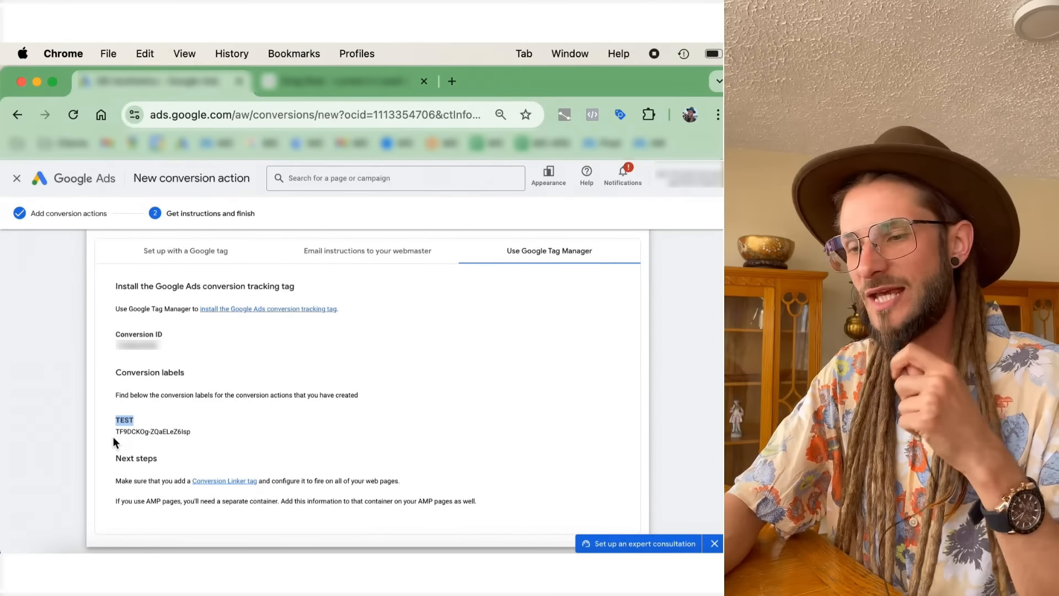
{"action": "left_click", "coordinate": [243, 423]}
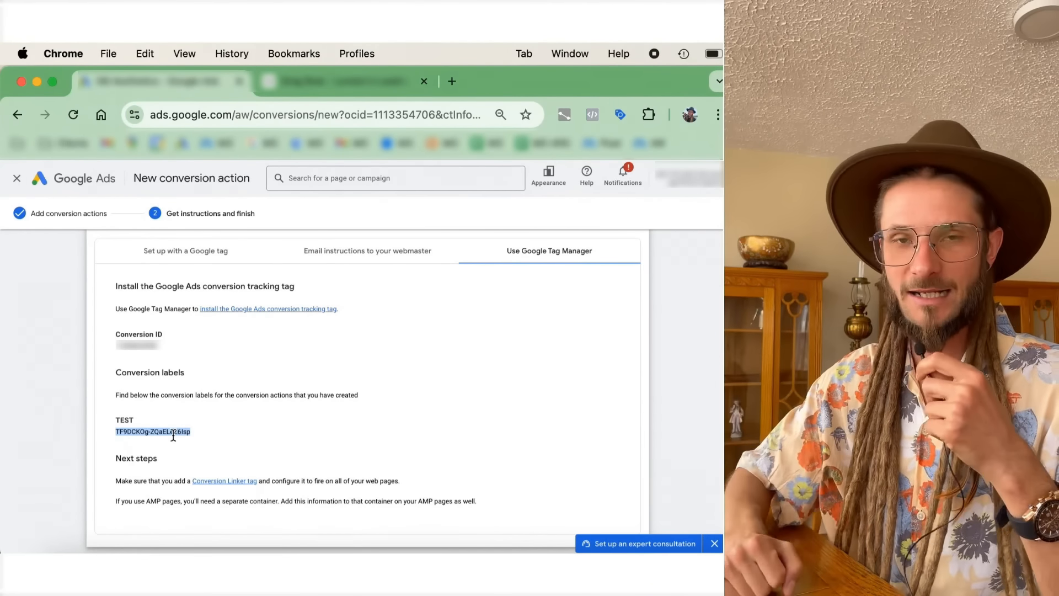
{"action": "double_click", "coordinate": [173, 433]}
{"action": "double_click", "coordinate": [135, 346]}
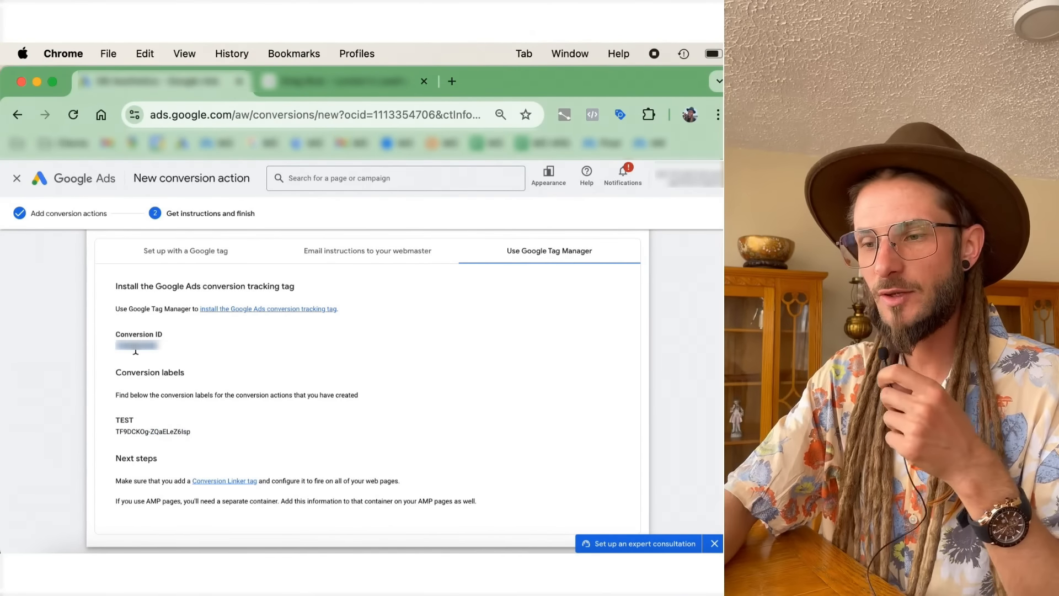
{"action": "double_click", "coordinate": [152, 431]}
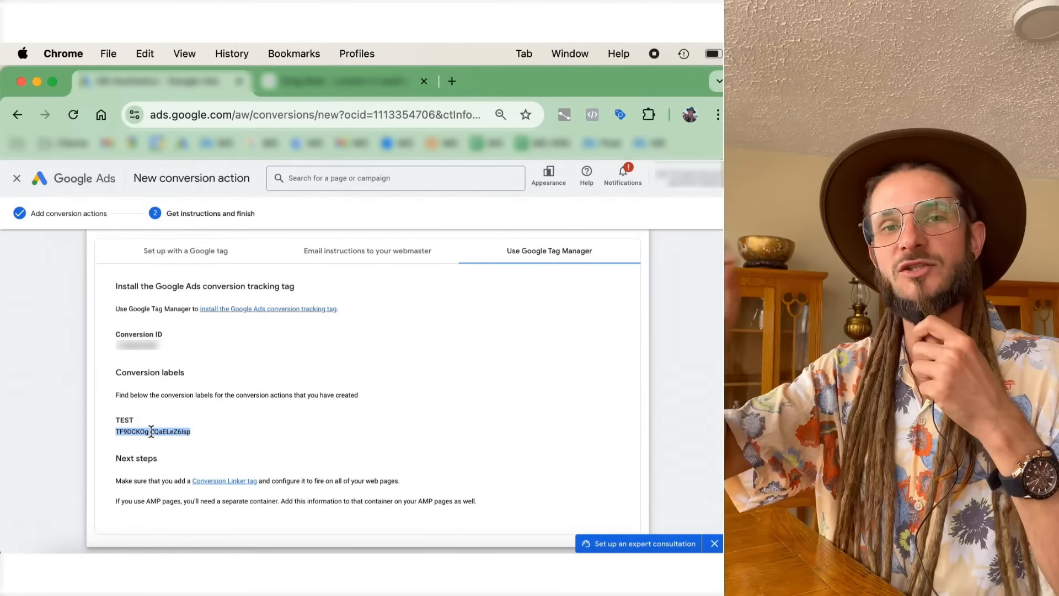
{"action": "left_click", "coordinate": [117, 434]}
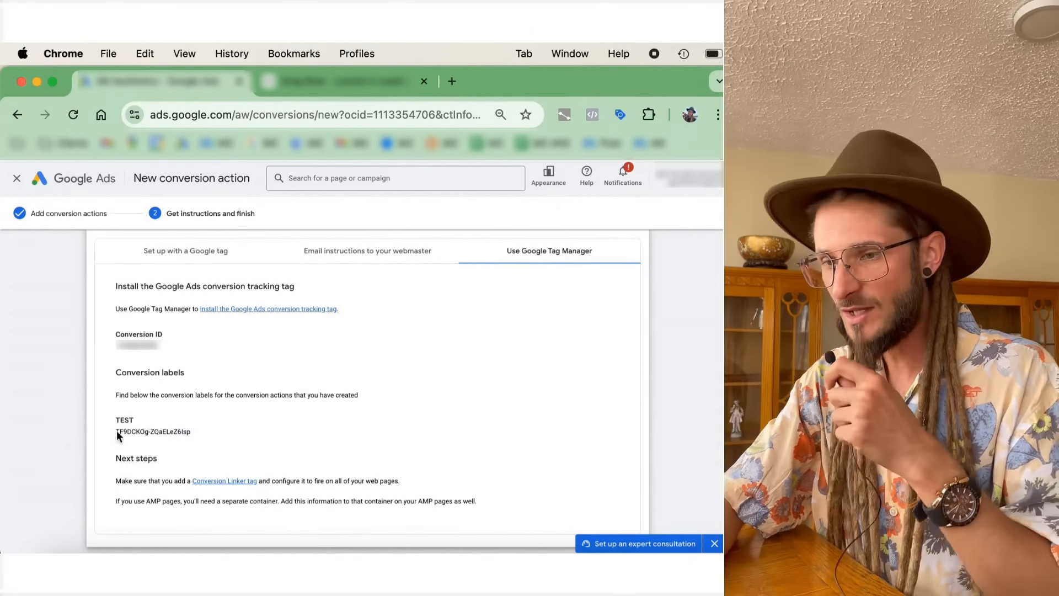
{"action": "triple_click", "coordinate": [179, 433]}
{"action": "left_click", "coordinate": [178, 433]}
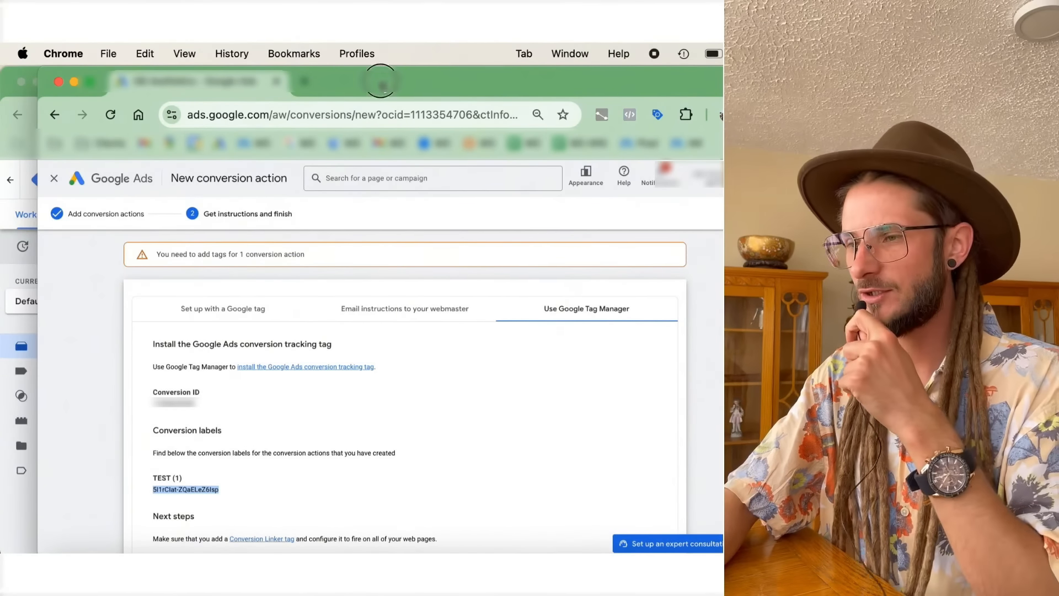
Arrange the Tag Manager window beside the Google Ads window so the container workspace and conversion details are both visible.
{"action": "left_click_drag", "start_coordinate": [380, 81], "coordinate": [686, 76]}
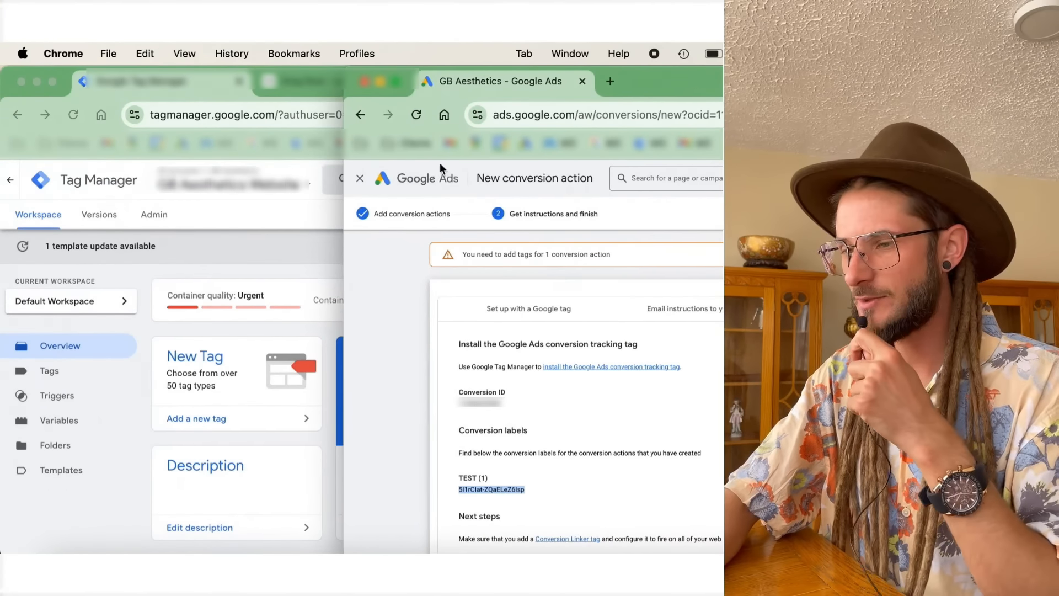
{"action": "left_click", "coordinate": [289, 347]}
{"action": "left_click_drag", "start_coordinate": [735, 322], "coordinate": [454, 324]}
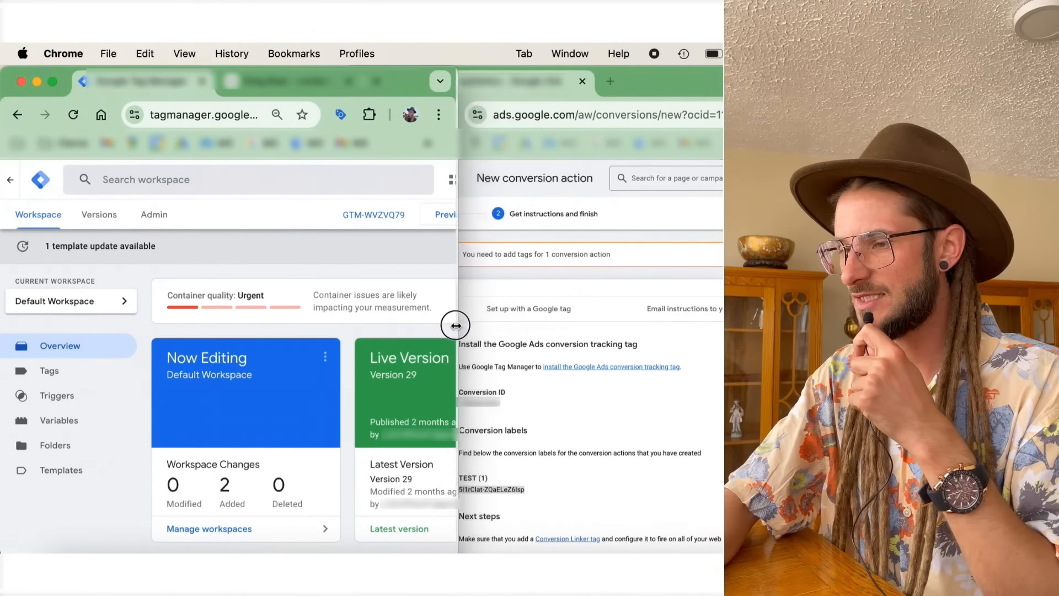
{"action": "left_click", "coordinate": [481, 405]}
{"action": "left_click_drag", "start_coordinate": [332, 399], "coordinate": [497, 399]}
{"action": "left_click_drag", "start_coordinate": [685, 79], "coordinate": [647, 79]}
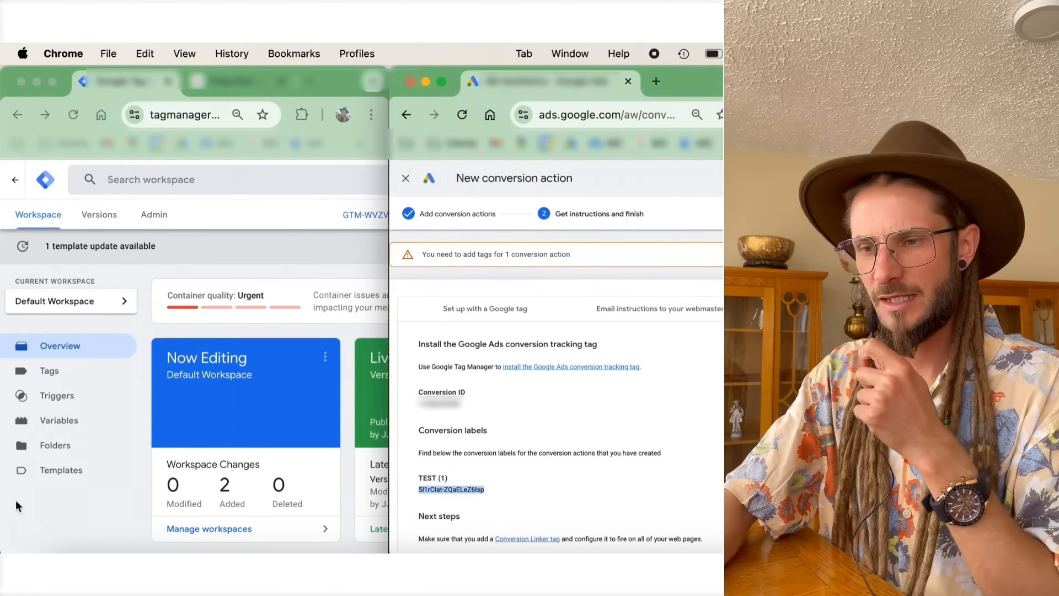
Switch to Tag Manager, open the container's tag list with the window widened, and start a new tag.
{"action": "left_click", "coordinate": [90, 374]}
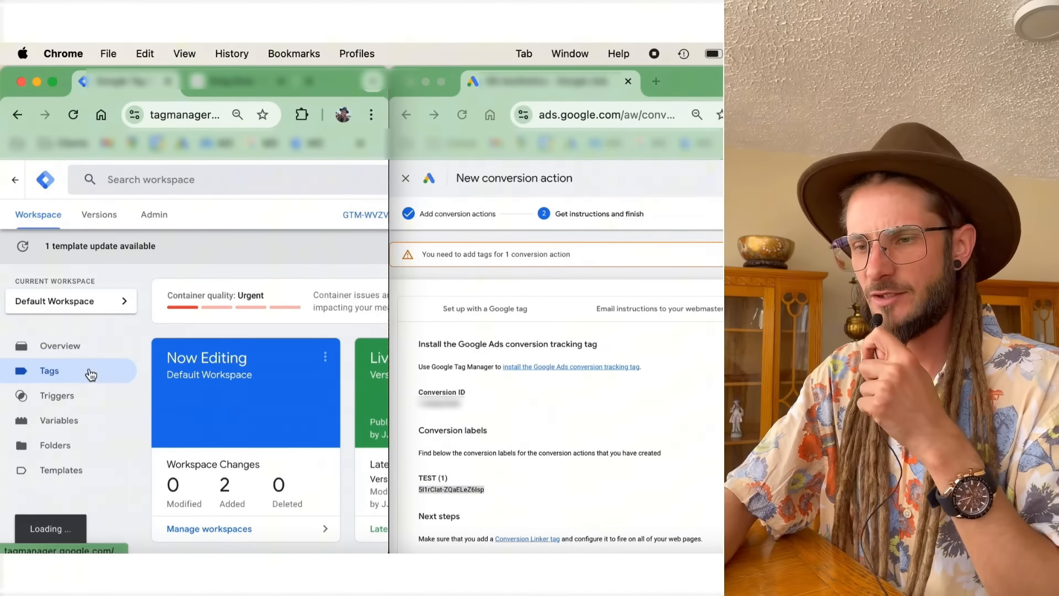
{"action": "left_click_drag", "start_coordinate": [389, 323], "coordinate": [474, 323]}
{"action": "scroll", "coordinate": [331, 331], "scroll_direction": "right", "scroll_amount": 3}
{"action": "left_click", "coordinate": [428, 295]}
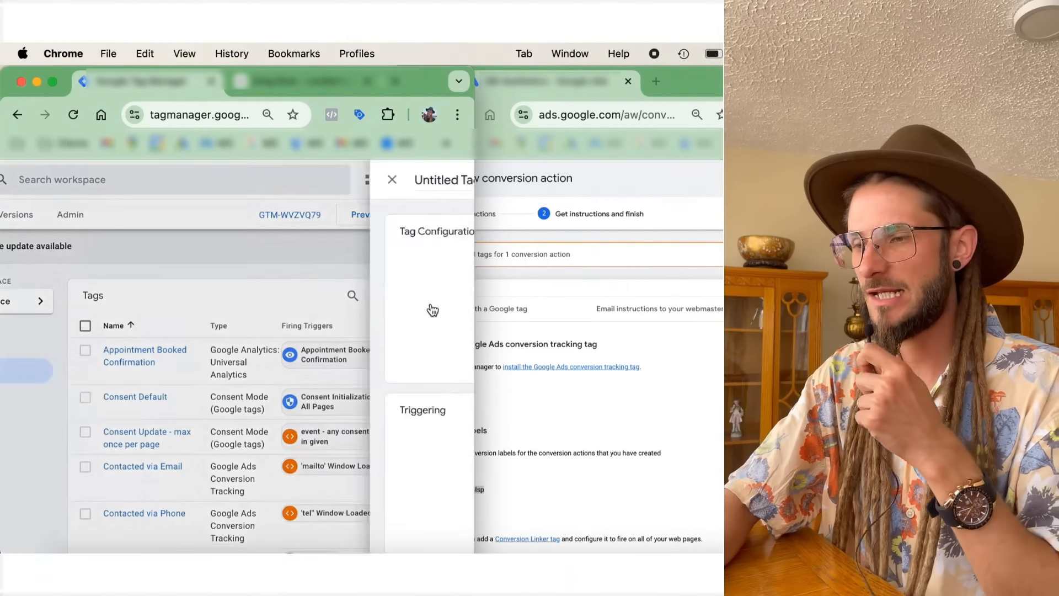
{"action": "left_click", "coordinate": [66, 180]}
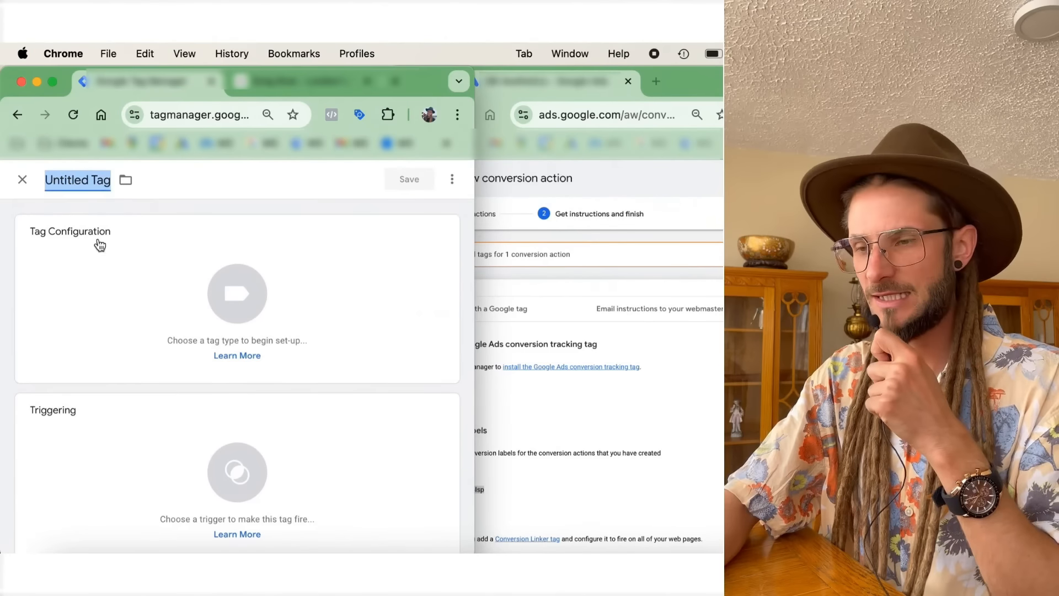
Set the new tag's type to Google Ads Conversion Tracking from the Google Ads tag types.
{"action": "left_click", "coordinate": [248, 310]}
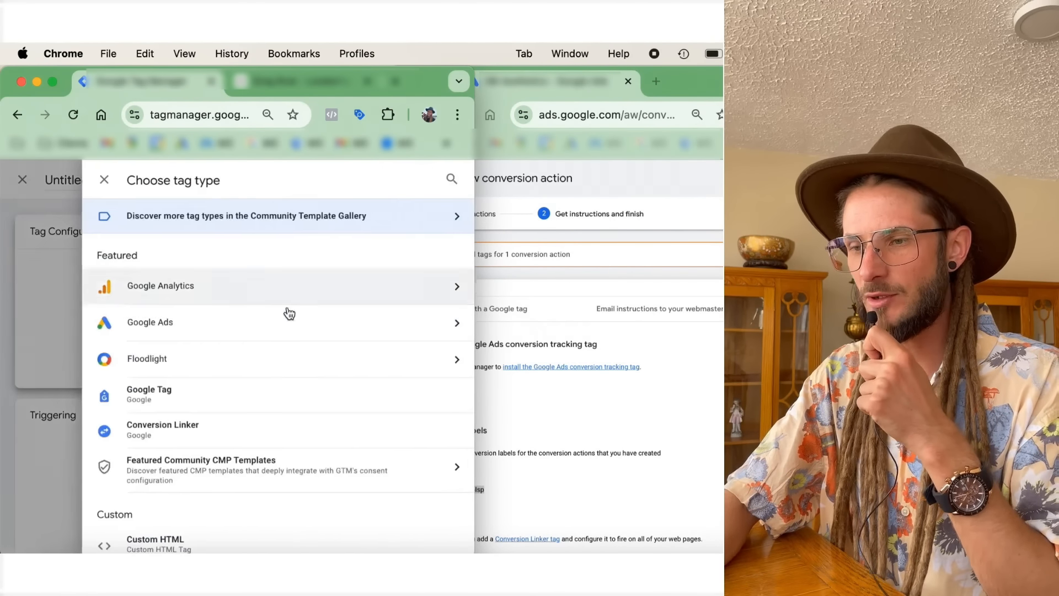
{"action": "left_click", "coordinate": [159, 329]}
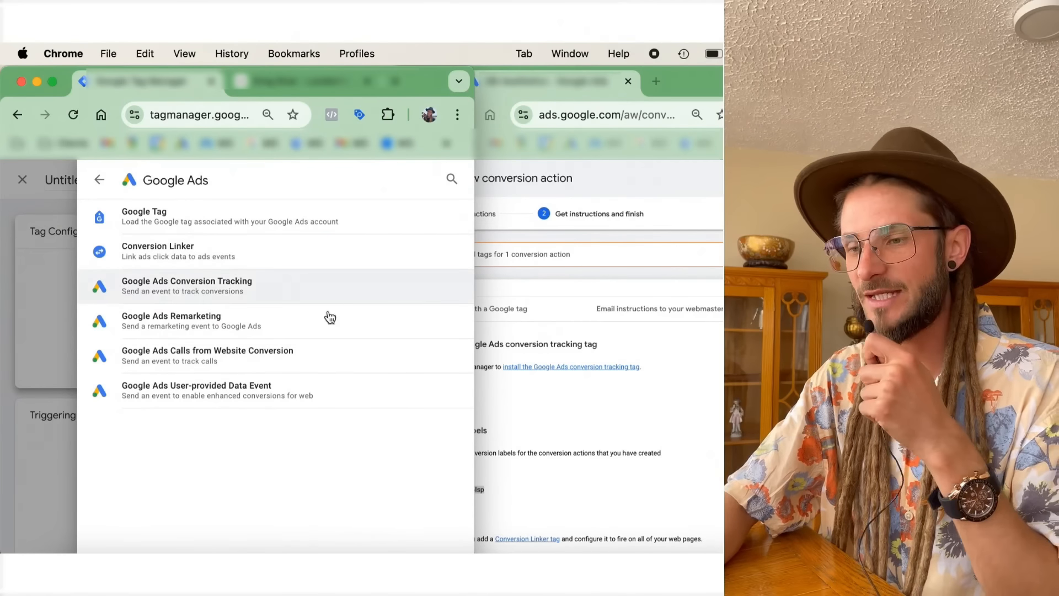
{"action": "left_click", "coordinate": [492, 406]}
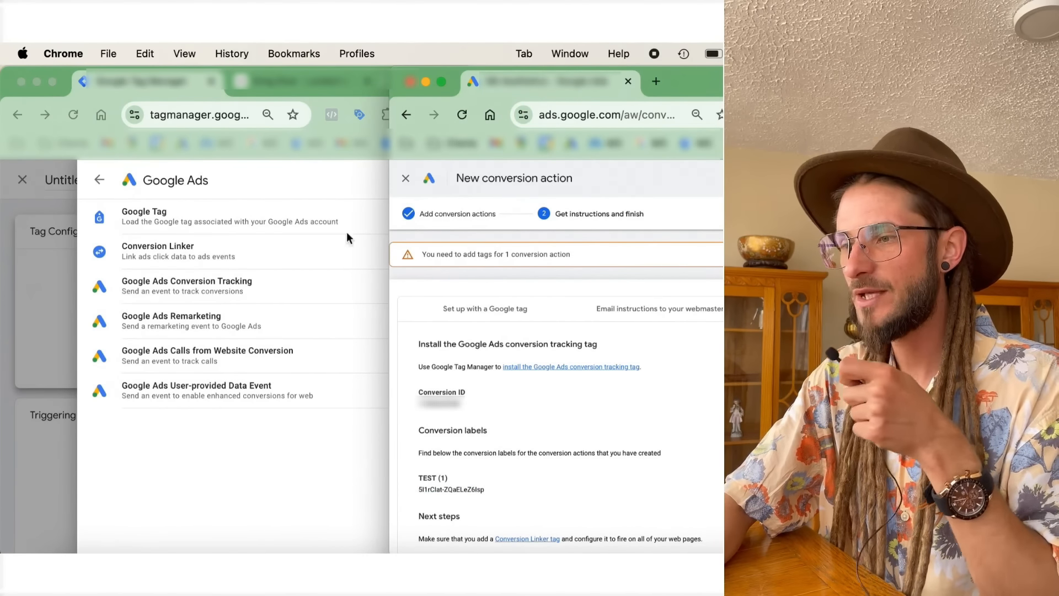
{"action": "left_click", "coordinate": [187, 296]}
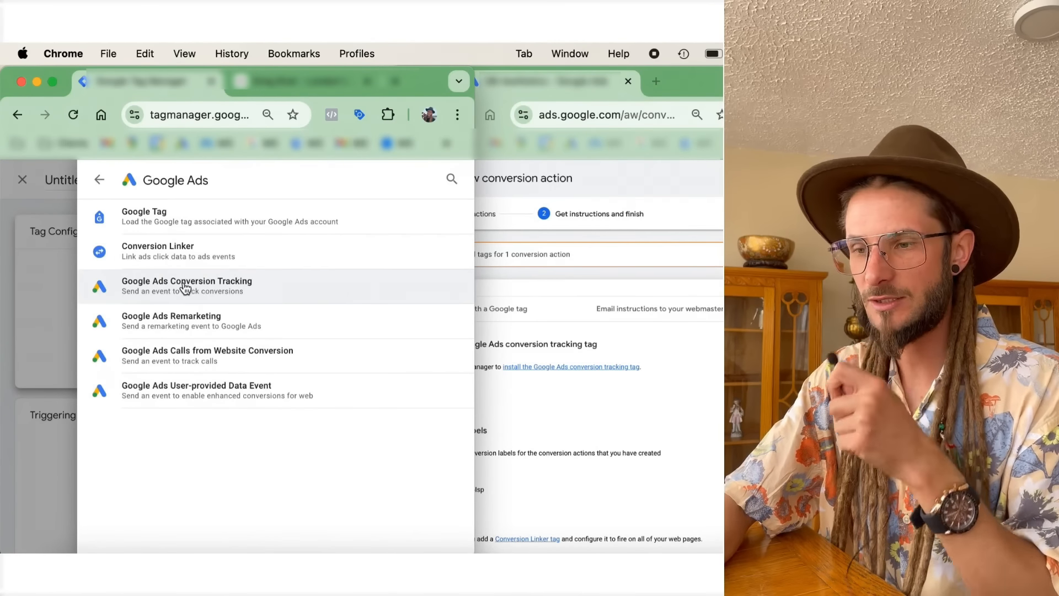
{"action": "left_click", "coordinate": [185, 288]}
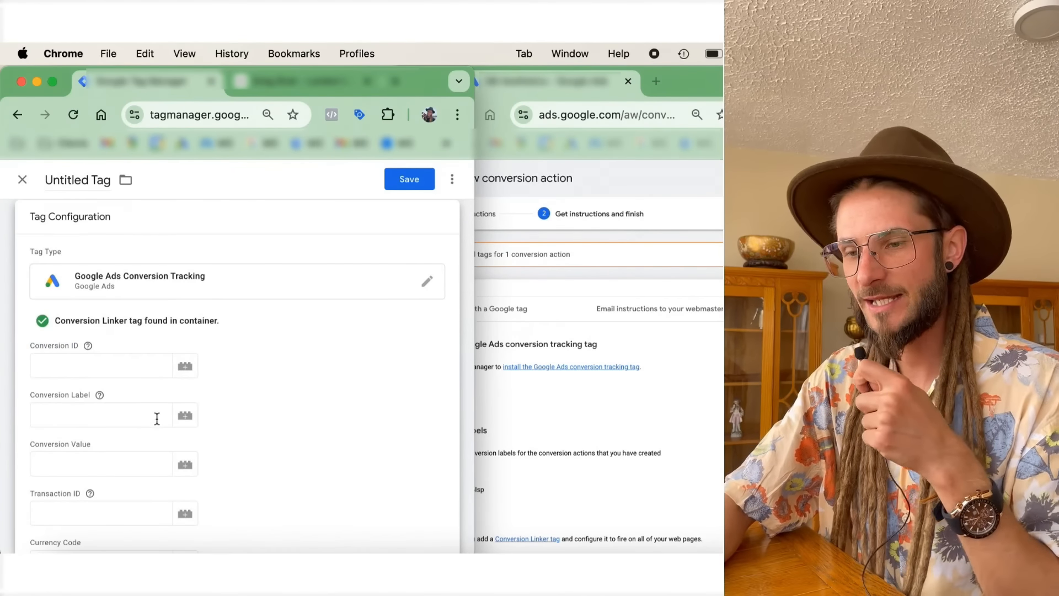
Copy the conversion ID from the Google Ads instructions into the new tag's Conversion ID.
{"action": "left_click", "coordinate": [653, 346]}
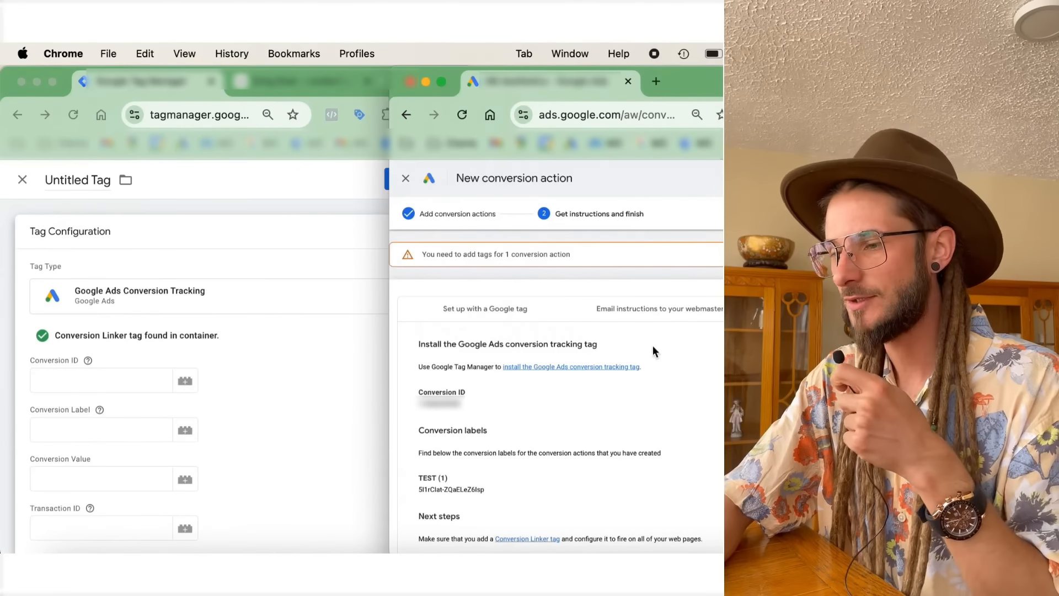
{"action": "left_click", "coordinate": [442, 403]}
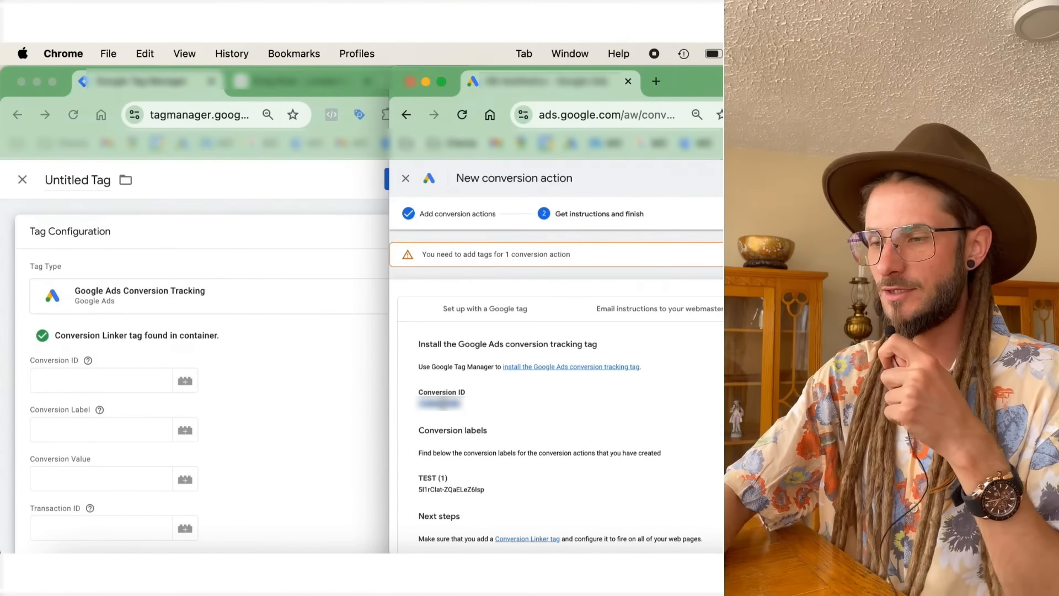
{"action": "key", "text": "super+c"}
{"action": "left_click", "coordinate": [91, 401]}
{"action": "left_click", "coordinate": [81, 386]}
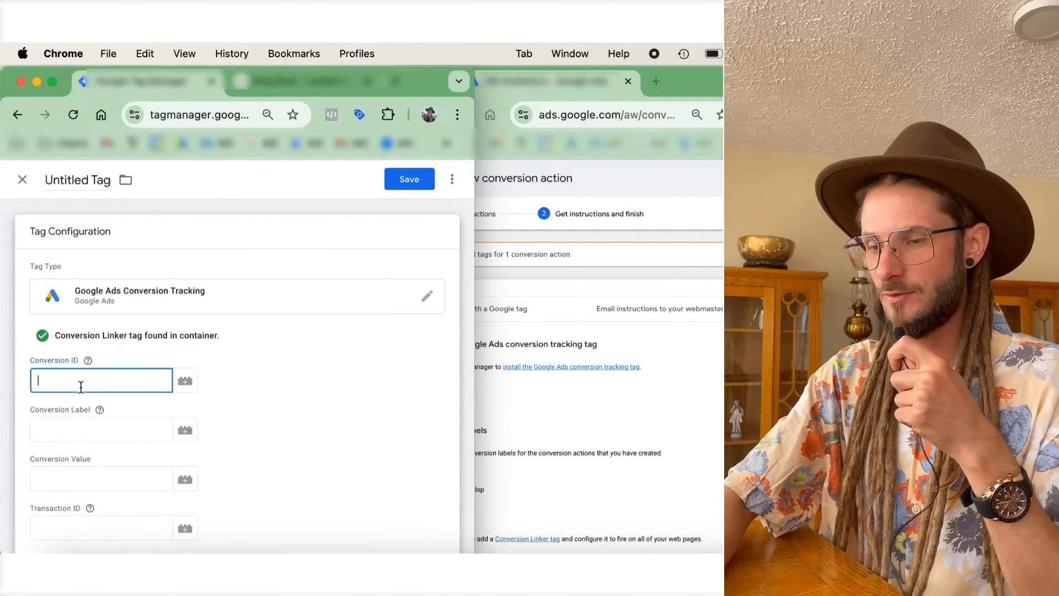
{"action": "key", "text": "super+v"}
Copy the TEST (1) conversion label from Google Ads into the new tag's Conversion Label.
{"action": "left_click", "coordinate": [627, 325]}
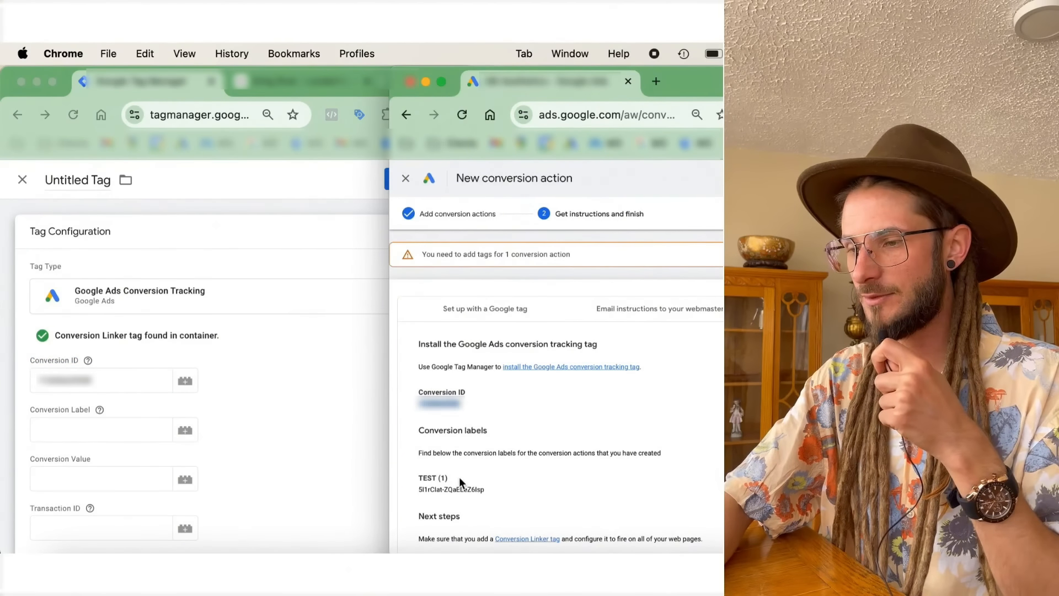
{"action": "double_click", "coordinate": [458, 489]}
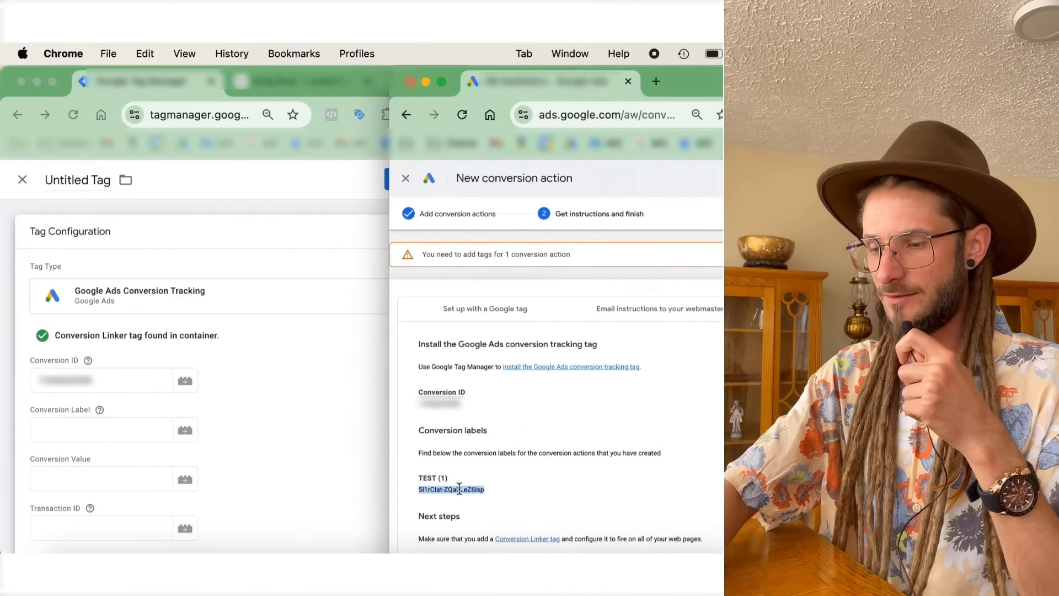
{"action": "key", "text": "super+c"}
{"action": "left_click", "coordinate": [110, 430]}
{"action": "key", "text": "super+v"}
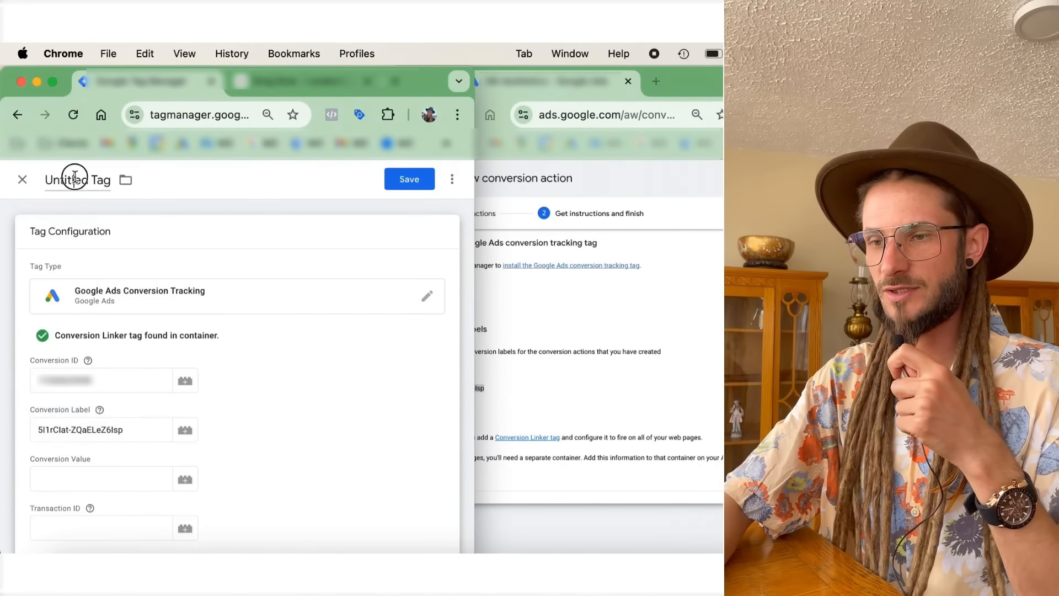
Examine the tag's optional settings, including Conversion Value, Transaction ID and its help text, Currency Code and the data-sharing options.
{"action": "left_click", "coordinate": [75, 178]}
{"action": "left_click", "coordinate": [125, 403]}
{"action": "scroll", "coordinate": [156, 514], "scroll_direction": "down", "scroll_amount": 2}
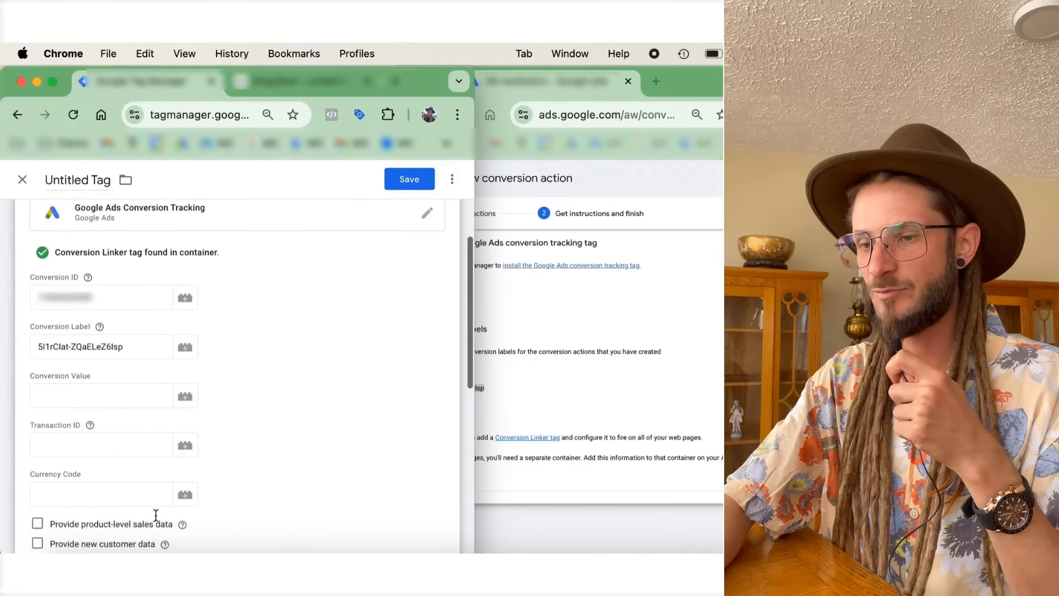
{"action": "scroll", "coordinate": [66, 366], "scroll_direction": "down", "scroll_amount": 1}
{"action": "scroll", "coordinate": [70, 366], "scroll_direction": "down", "scroll_amount": 1}
{"action": "left_click", "coordinate": [81, 377]}
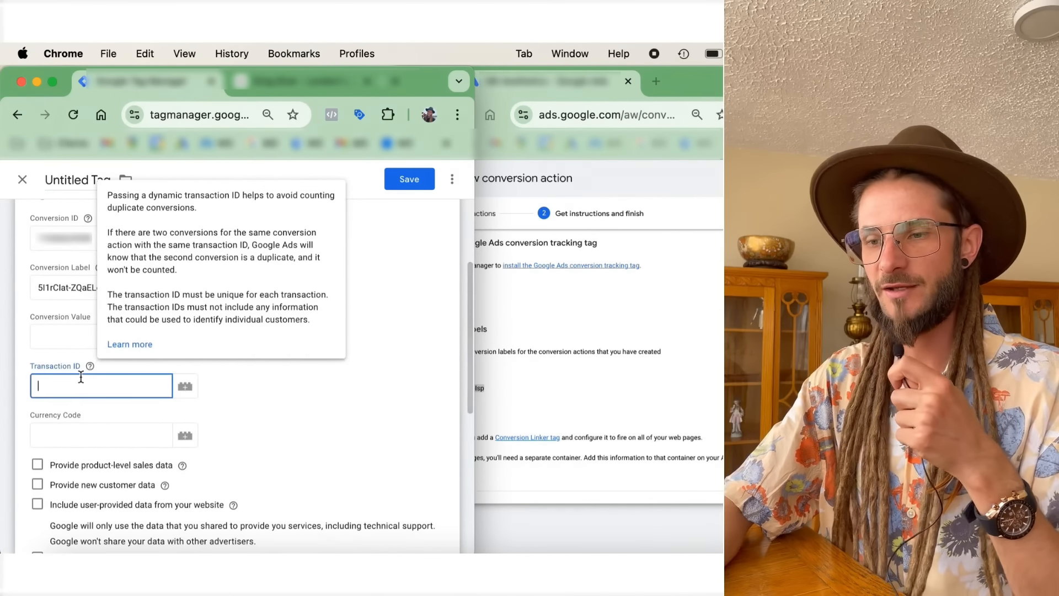
{"action": "left_click", "coordinate": [97, 410]}
{"action": "scroll", "coordinate": [99, 411], "scroll_direction": "down", "scroll_amount": 2}
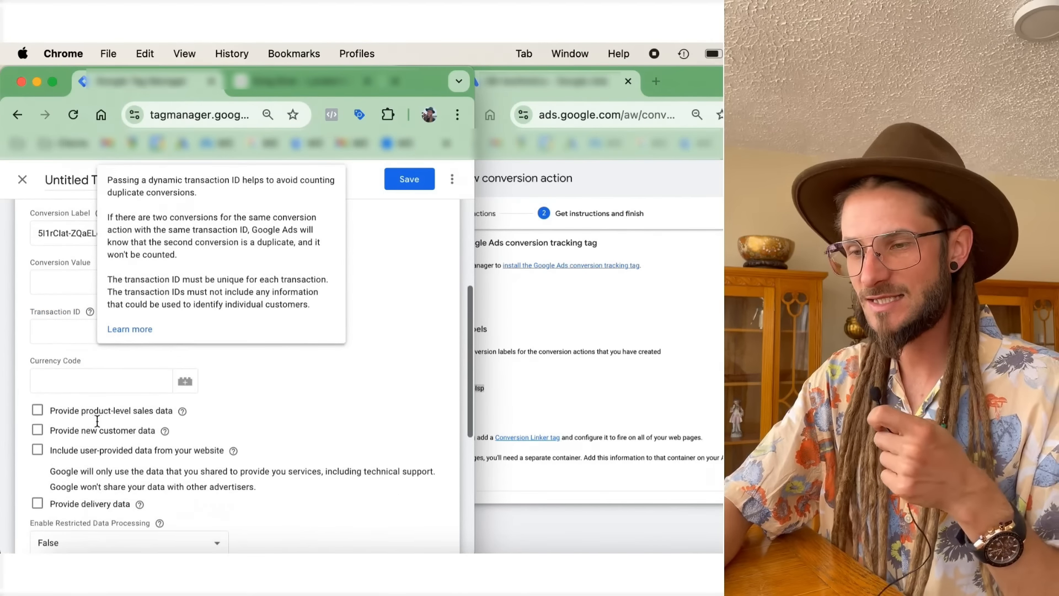
{"action": "double_click", "coordinate": [353, 280]}
{"action": "scroll", "coordinate": [352, 281], "scroll_direction": "up", "scroll_amount": 1}
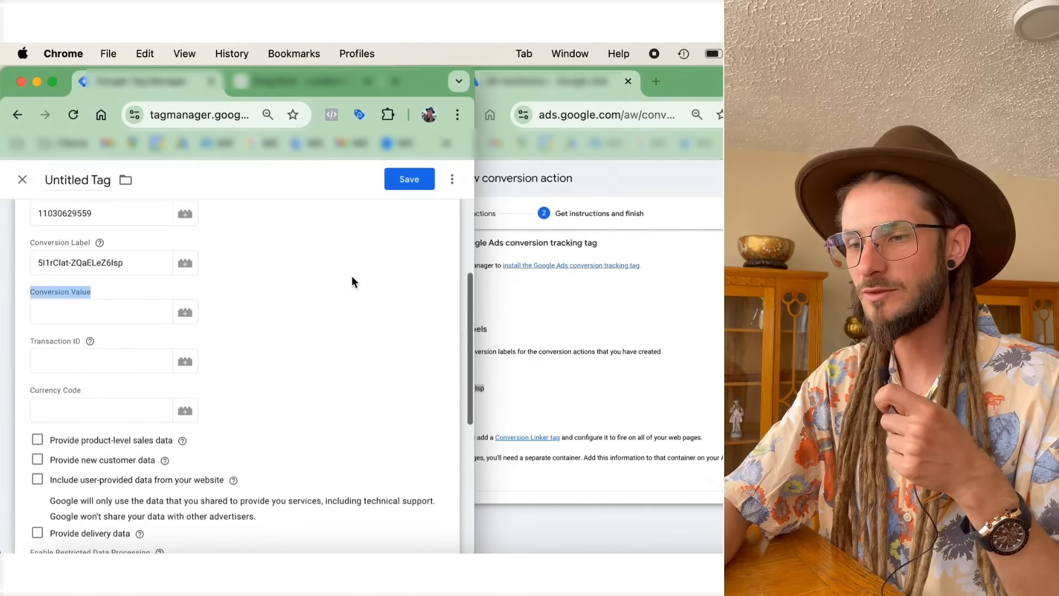
{"action": "scroll", "coordinate": [352, 282], "scroll_direction": "down", "scroll_amount": 2}
{"action": "left_click", "coordinate": [352, 281]}
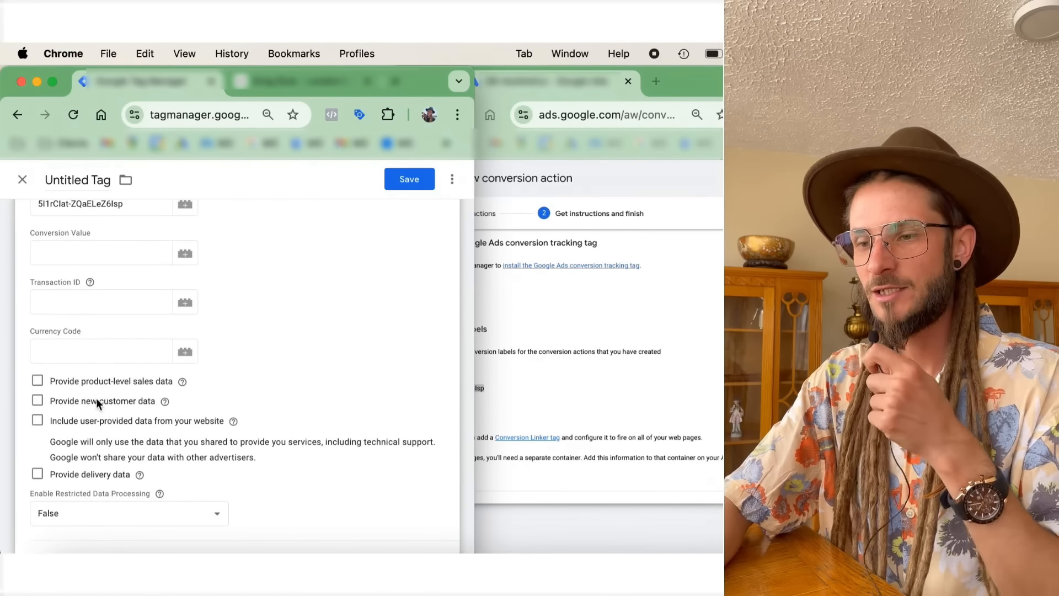
Enable product-level sales data and new customer data for the tag, both with Data Layer as the data source.
{"action": "left_click", "coordinate": [38, 381]}
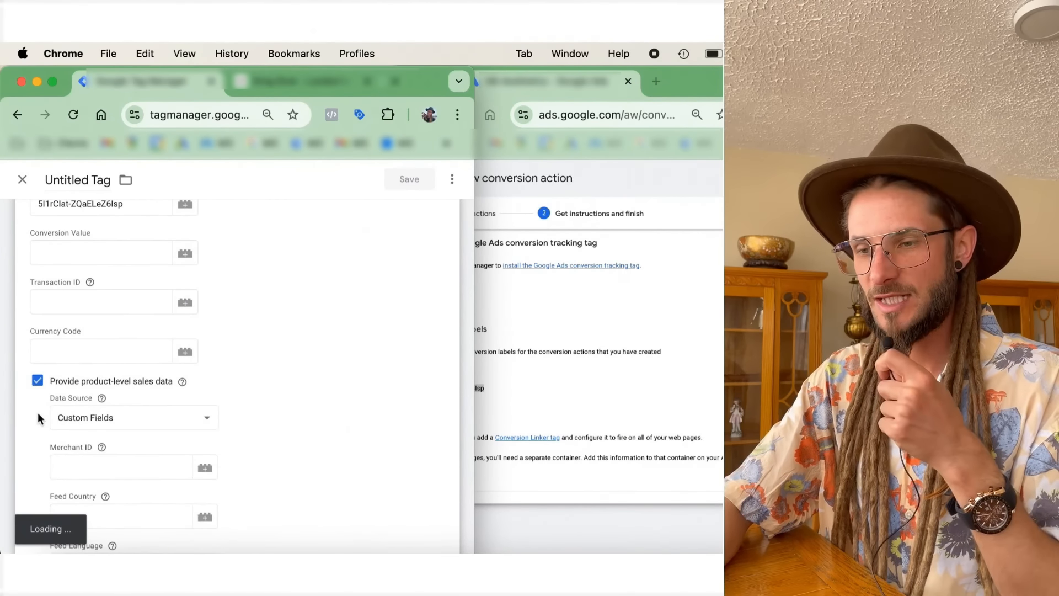
{"action": "scroll", "coordinate": [40, 417], "scroll_direction": "down", "scroll_amount": 2}
{"action": "left_click", "coordinate": [92, 324]}
{"action": "left_click", "coordinate": [90, 306]}
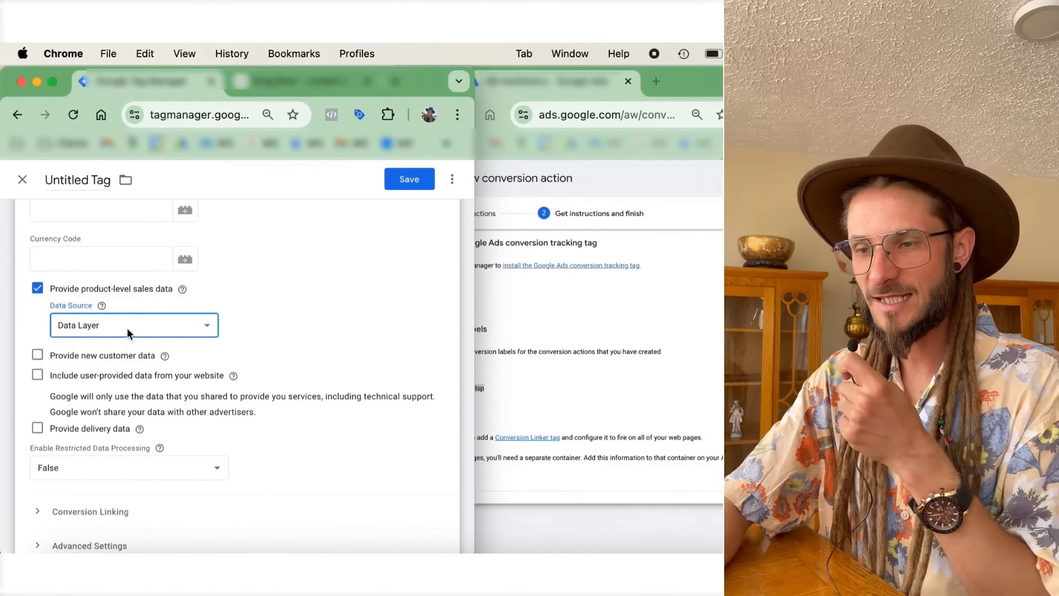
{"action": "left_click", "coordinate": [38, 355]}
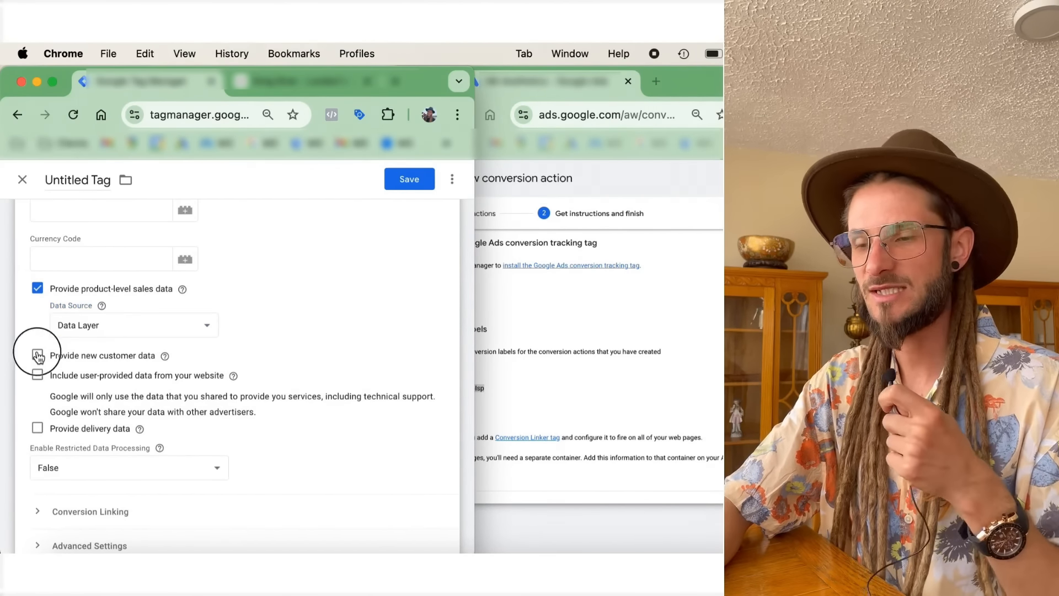
{"action": "left_click", "coordinate": [105, 392]}
{"action": "left_click", "coordinate": [102, 381]}
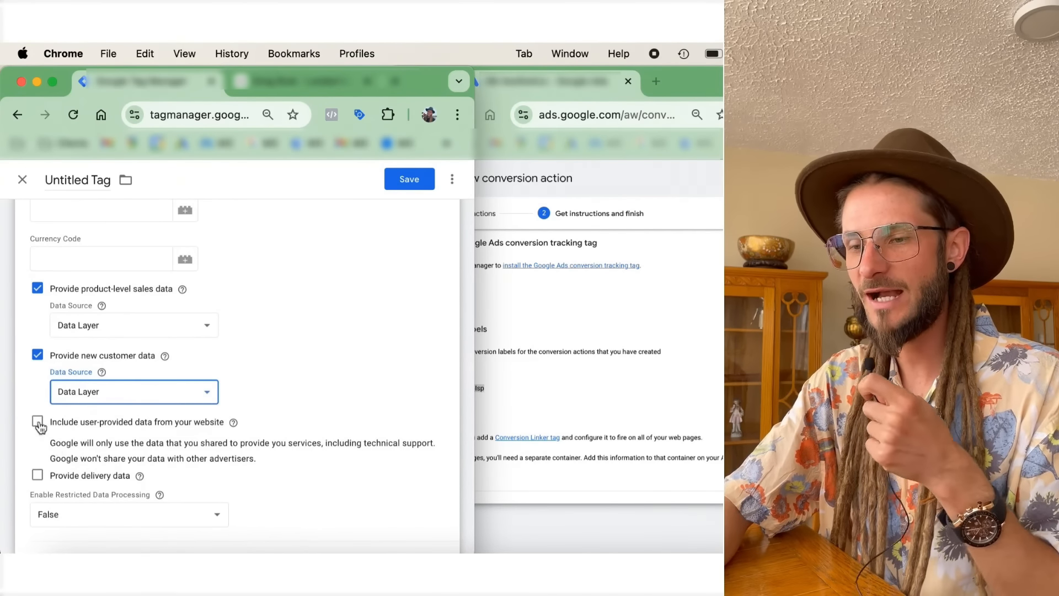
Include user-provided data from the website in the tag, using the {{User-Provided Data}} variable.
{"action": "left_click", "coordinate": [39, 422]}
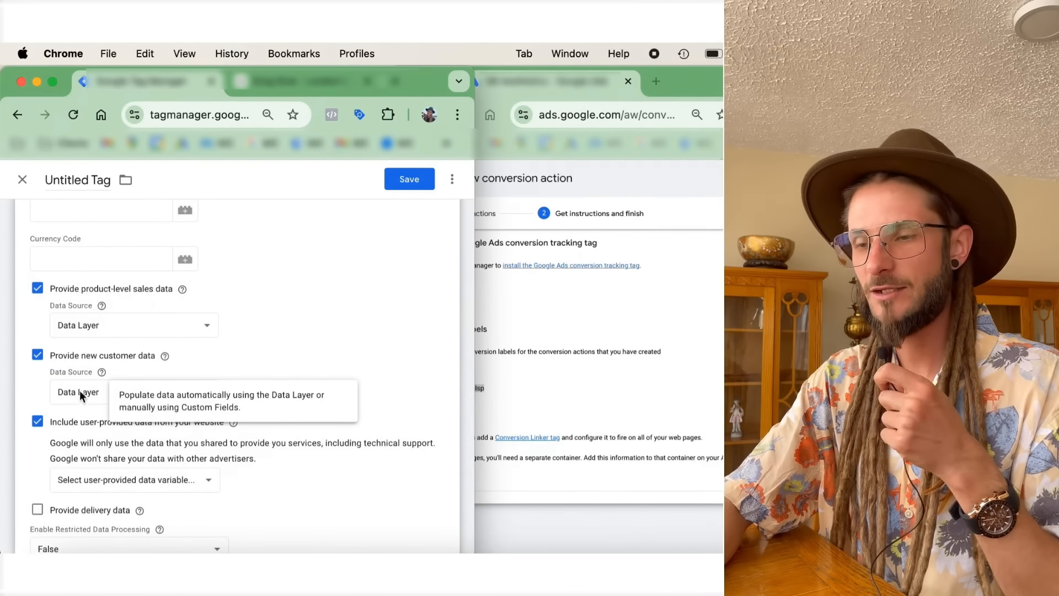
{"action": "scroll", "coordinate": [107, 446], "scroll_direction": "down", "scroll_amount": 2}
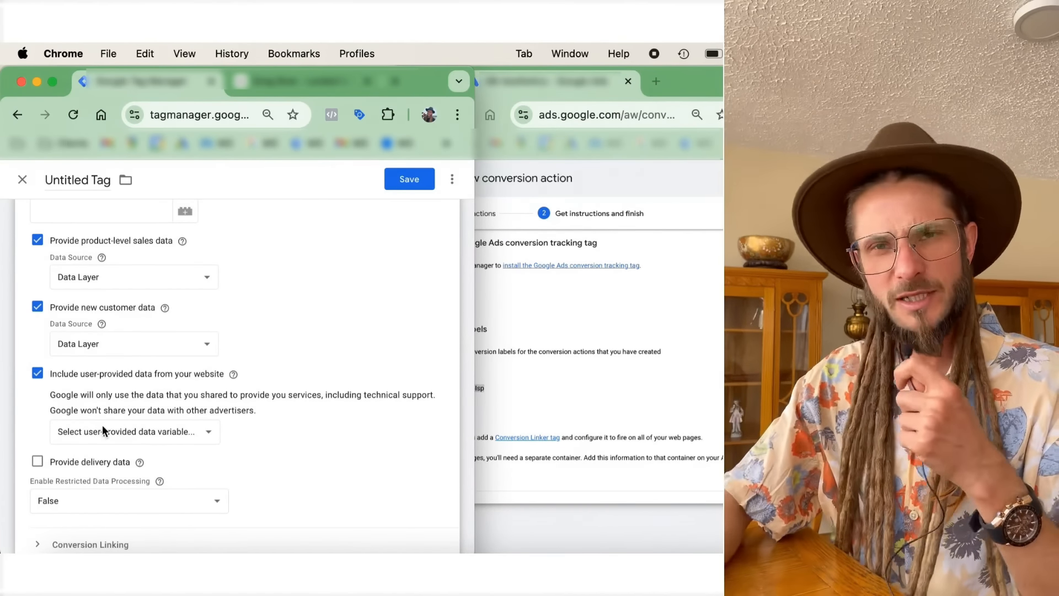
{"action": "left_click", "coordinate": [102, 434]}
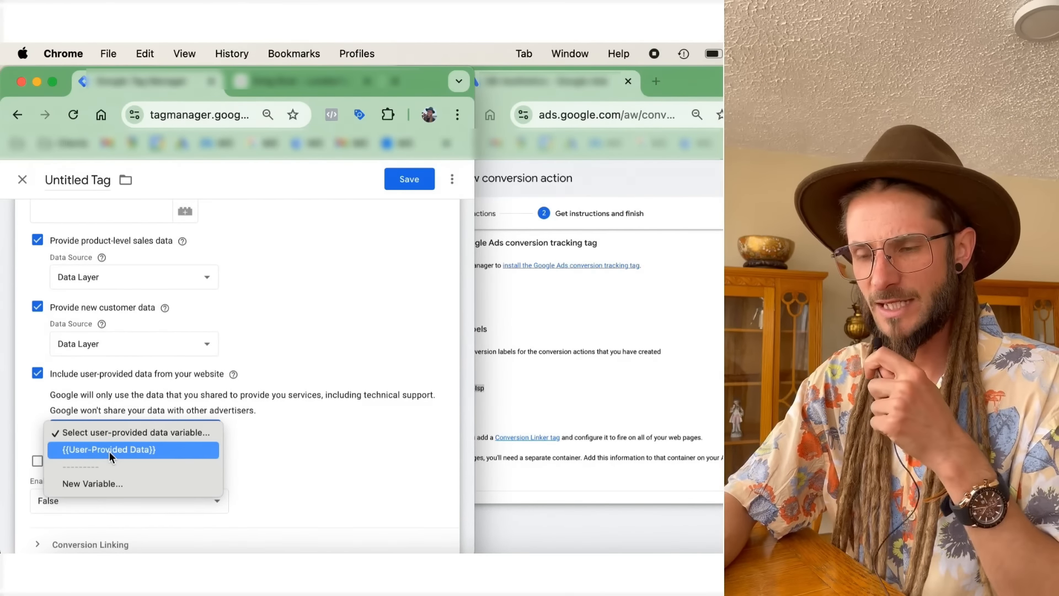
{"action": "left_click", "coordinate": [109, 451]}
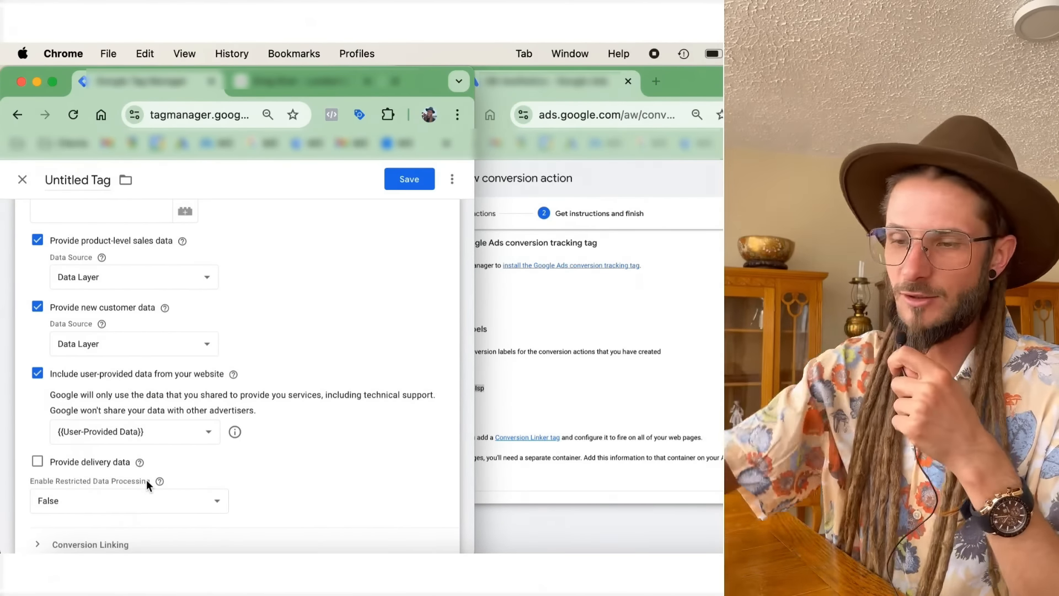
Review the tag's Conversion Linking options and collapse them again.
{"action": "scroll", "coordinate": [146, 478], "scroll_direction": "down", "scroll_amount": 3}
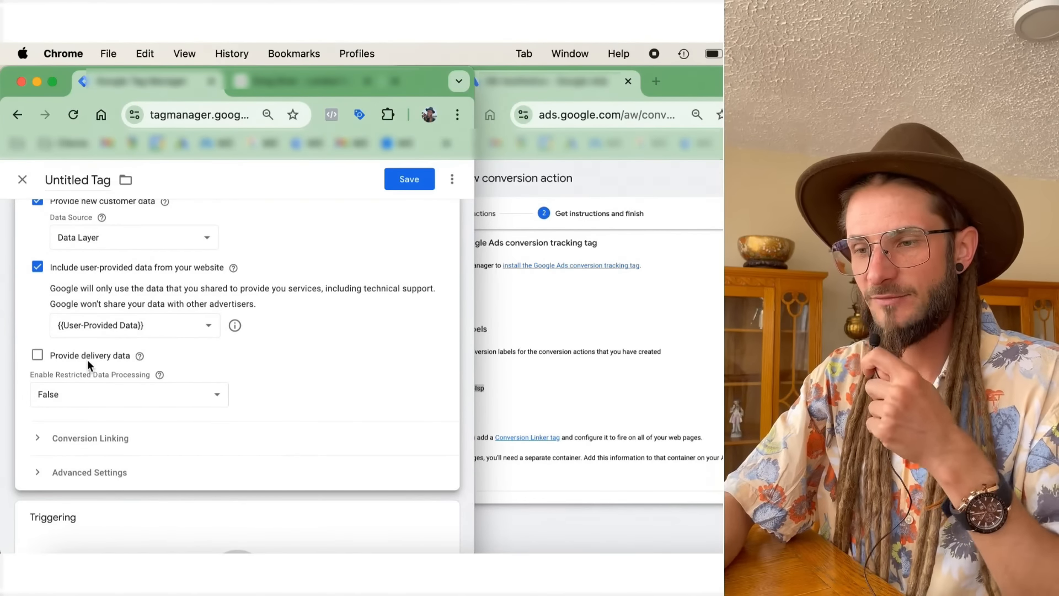
{"action": "scroll", "coordinate": [135, 449], "scroll_direction": "down", "scroll_amount": 1}
{"action": "left_click", "coordinate": [132, 411]}
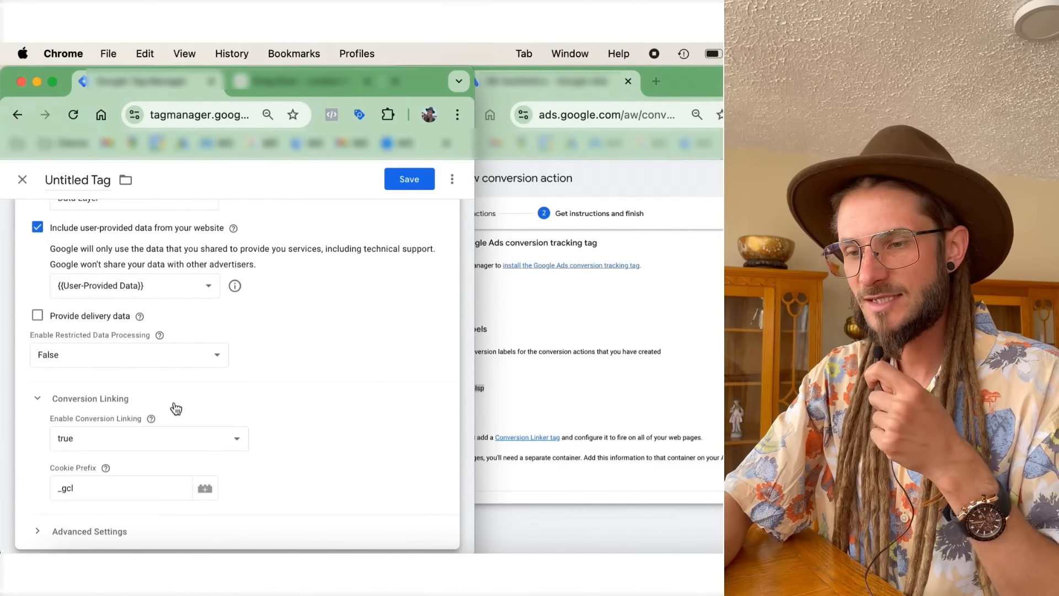
{"action": "left_click", "coordinate": [178, 395]}
{"action": "scroll", "coordinate": [167, 537], "scroll_direction": "down", "scroll_amount": 2}
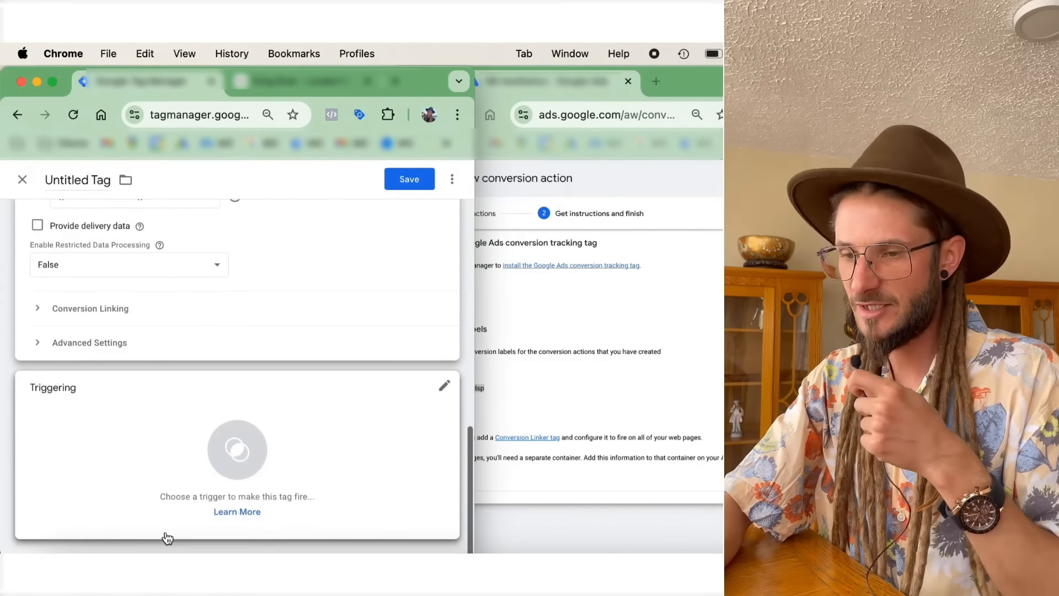
Assign the existing main thank-you page trigger, of type Page View, as the tag's firing trigger.
{"action": "left_click", "coordinate": [194, 495]}
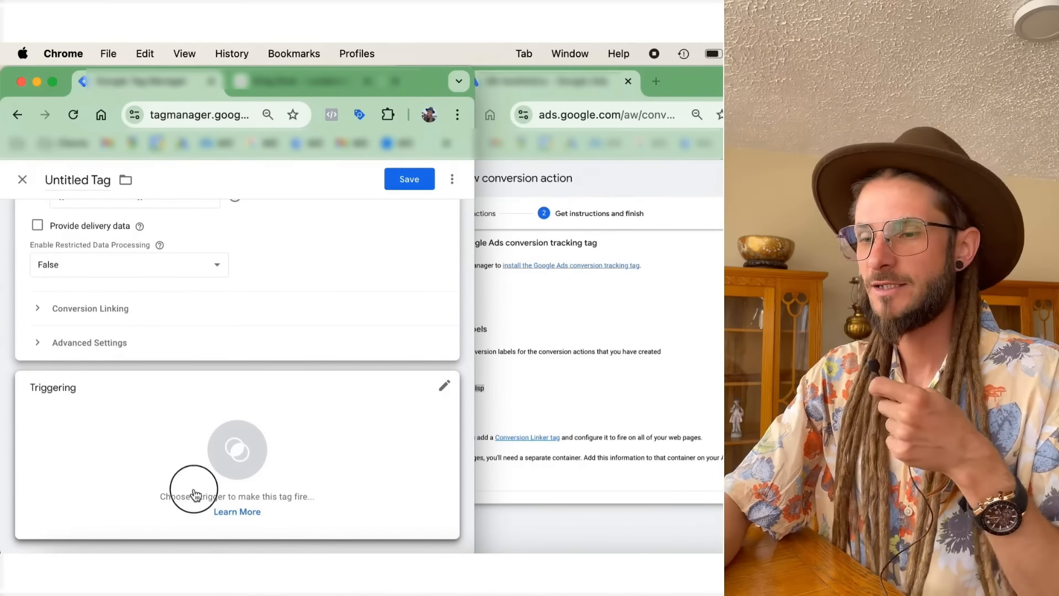
{"action": "scroll", "coordinate": [190, 356], "scroll_direction": "down", "scroll_amount": 1}
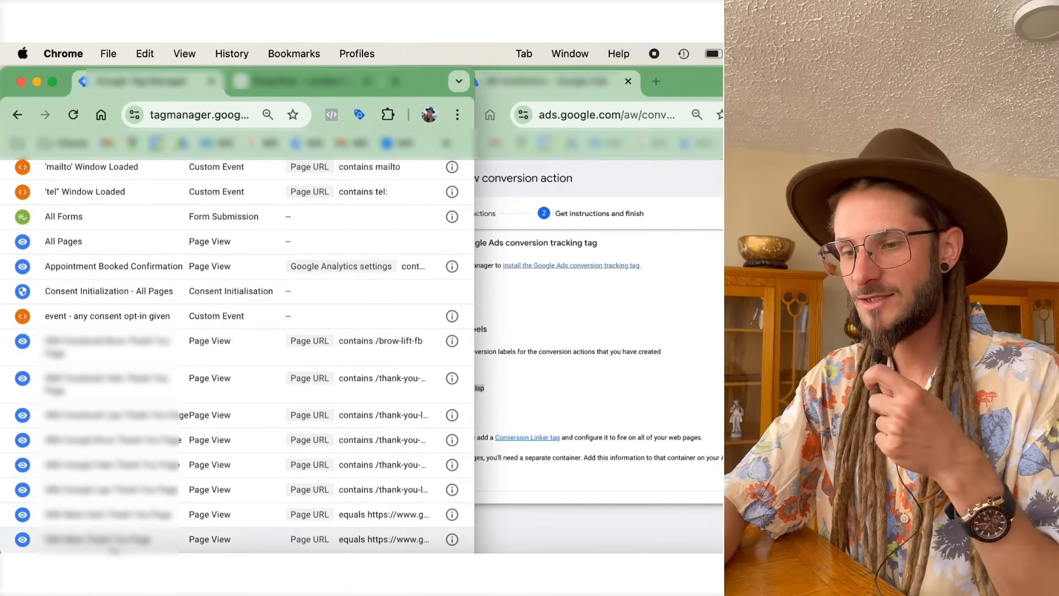
{"action": "left_click", "coordinate": [87, 545]}
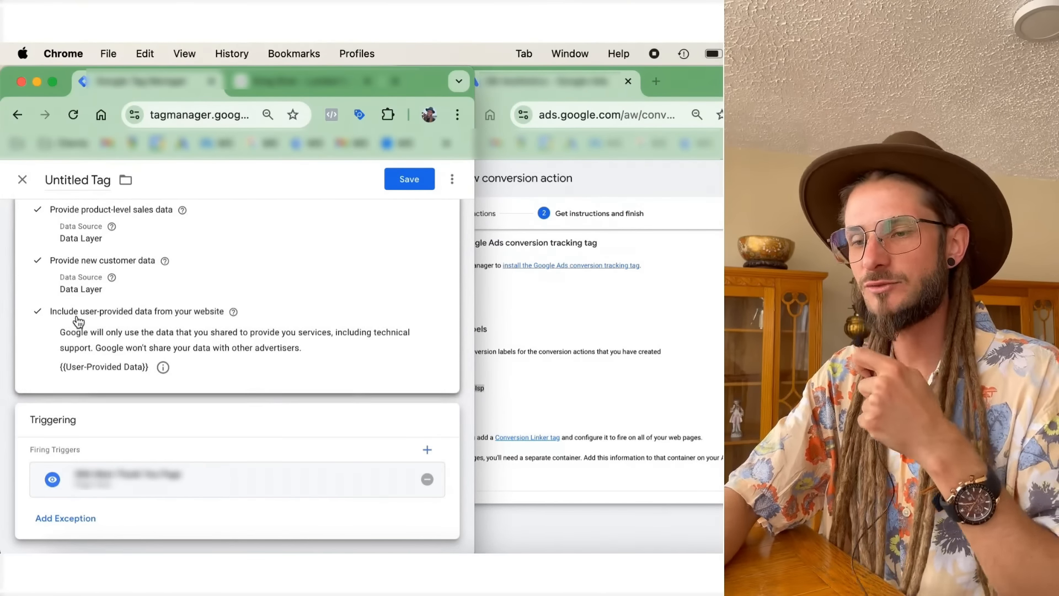
{"action": "scroll", "coordinate": [85, 320], "scroll_direction": "up", "scroll_amount": 1}
{"action": "scroll", "coordinate": [85, 320], "scroll_direction": "down", "scroll_amount": 1}
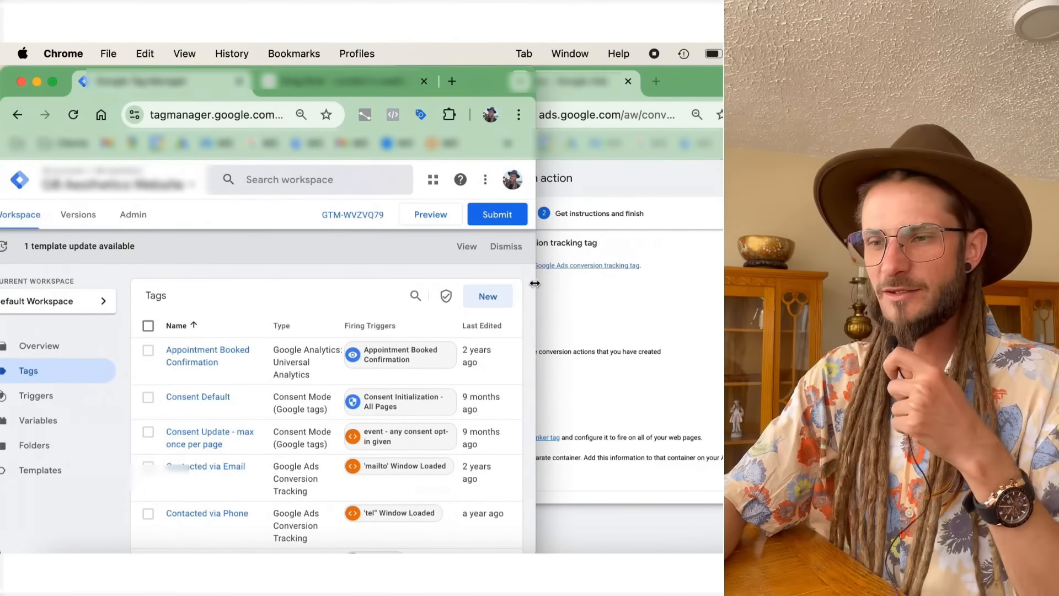
Widen the Tag Manager browser window so the whole workspace with its tag list fits.
{"action": "left_click", "coordinate": [481, 93]}
{"action": "left_click_drag", "start_coordinate": [481, 95], "coordinate": [497, 97]}
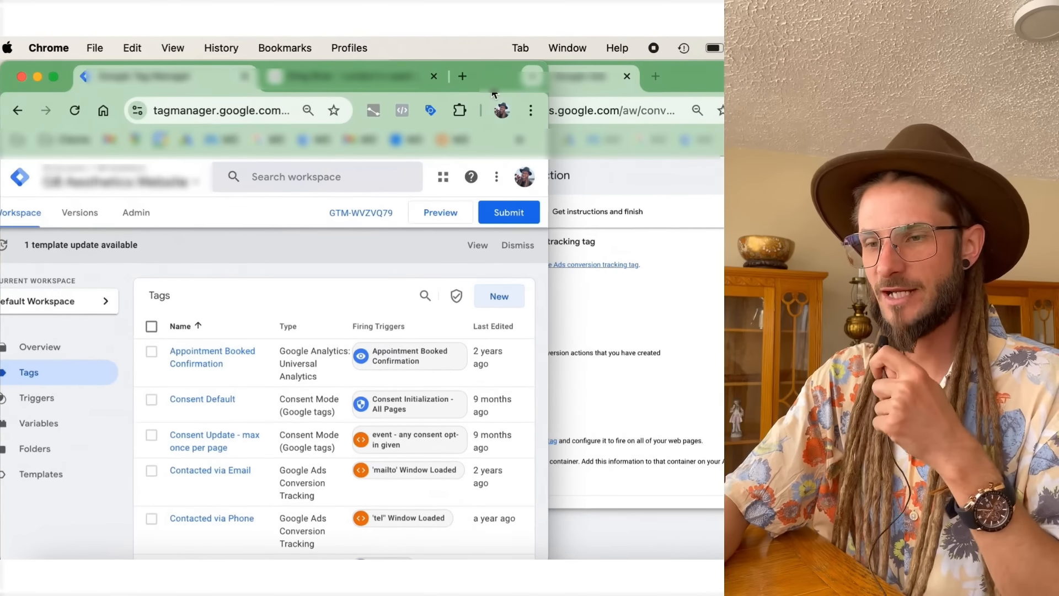
{"action": "left_click_drag", "start_coordinate": [547, 211], "coordinate": [606, 211]}
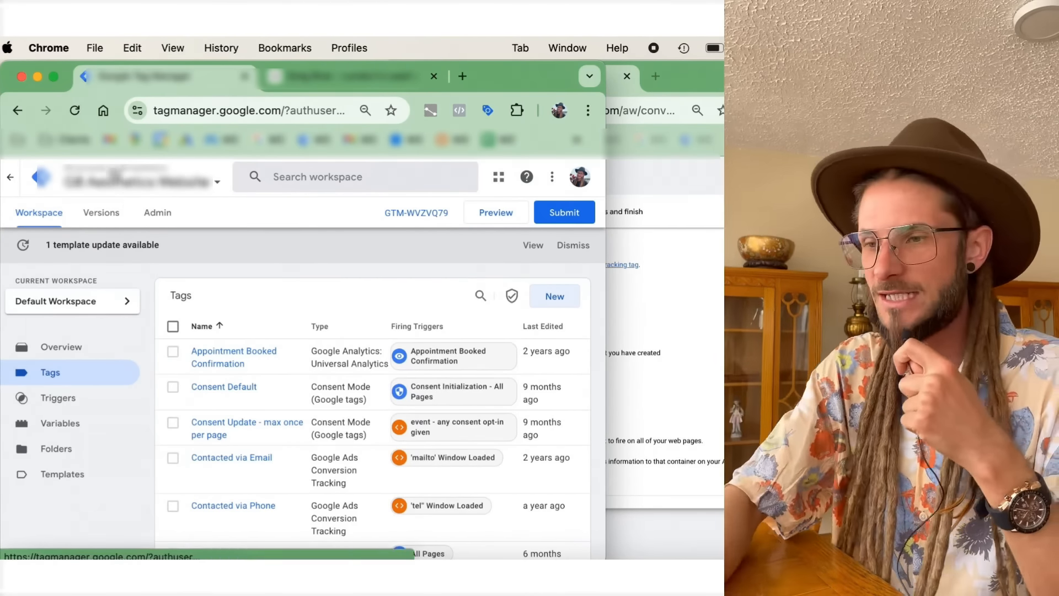
Open the container's admin page and look at the form for creating a new container.
{"action": "left_click", "coordinate": [157, 212]}
{"action": "left_click", "coordinate": [527, 276]}
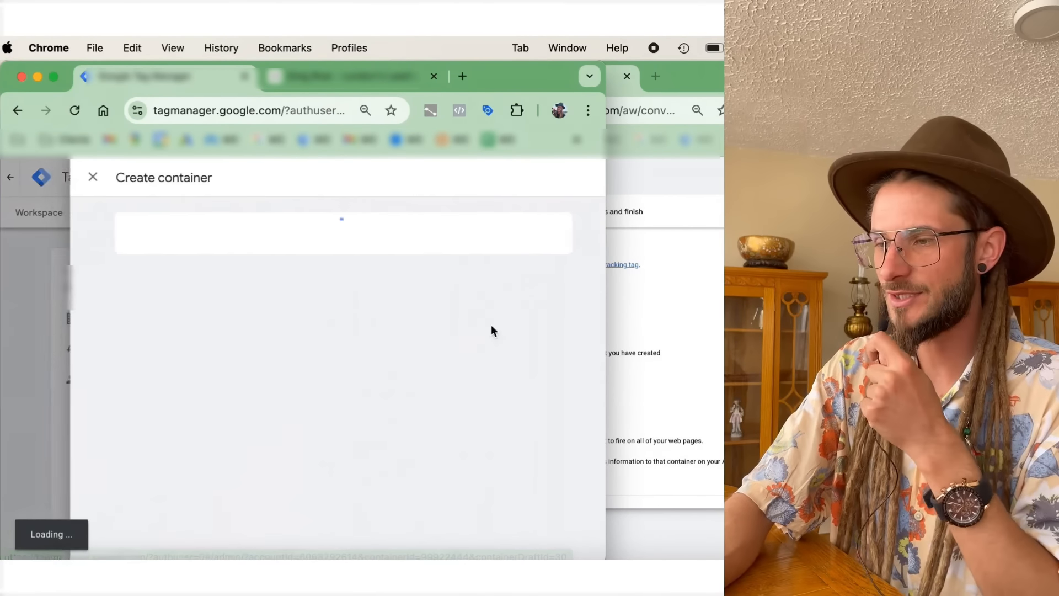
{"action": "left_click", "coordinate": [81, 176]}
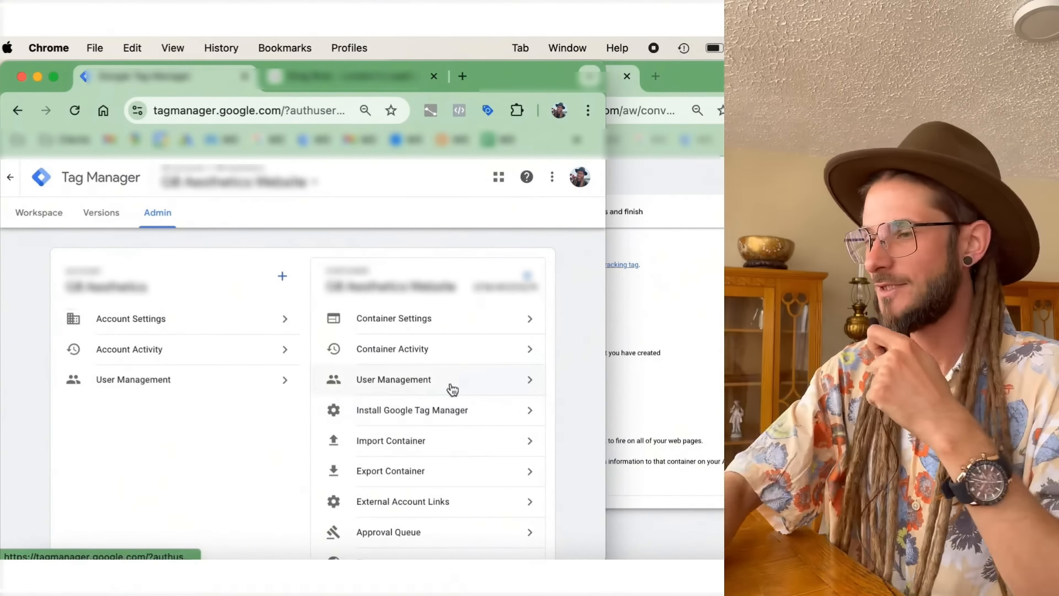
Bring the Tag Manager window back in front of Google Ads and widen it over the admin page's full width.
{"action": "left_click", "coordinate": [707, 338]}
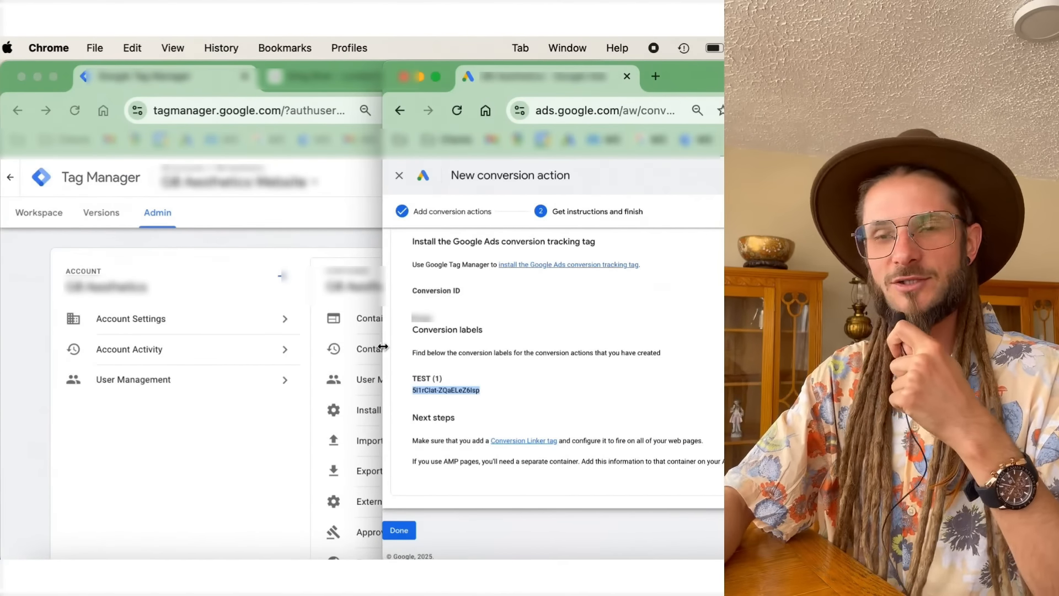
{"action": "left_click", "coordinate": [243, 397]}
{"action": "left_click_drag", "start_coordinate": [604, 406], "coordinate": [692, 407]}
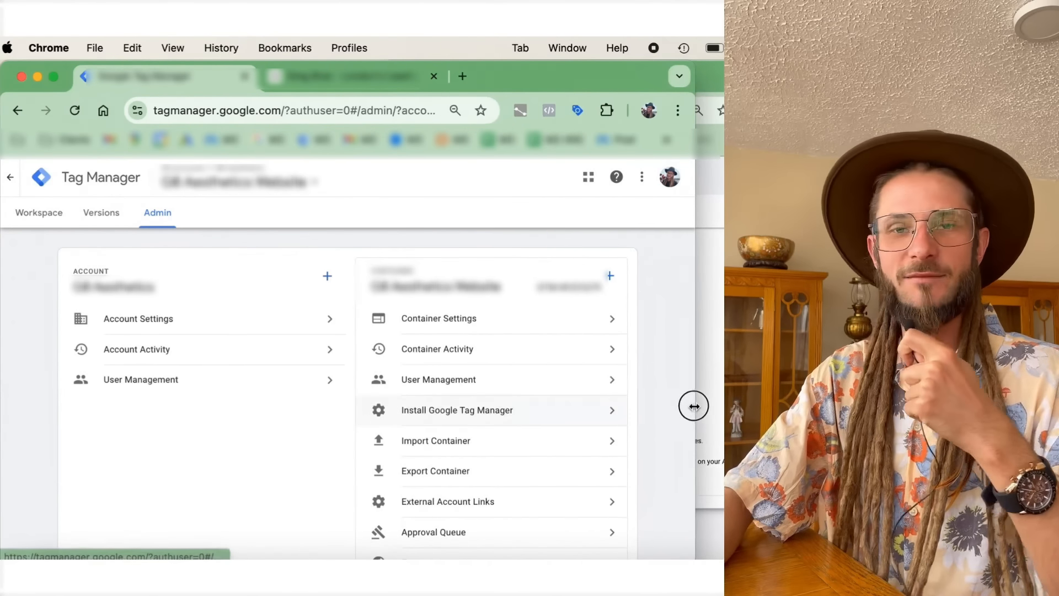